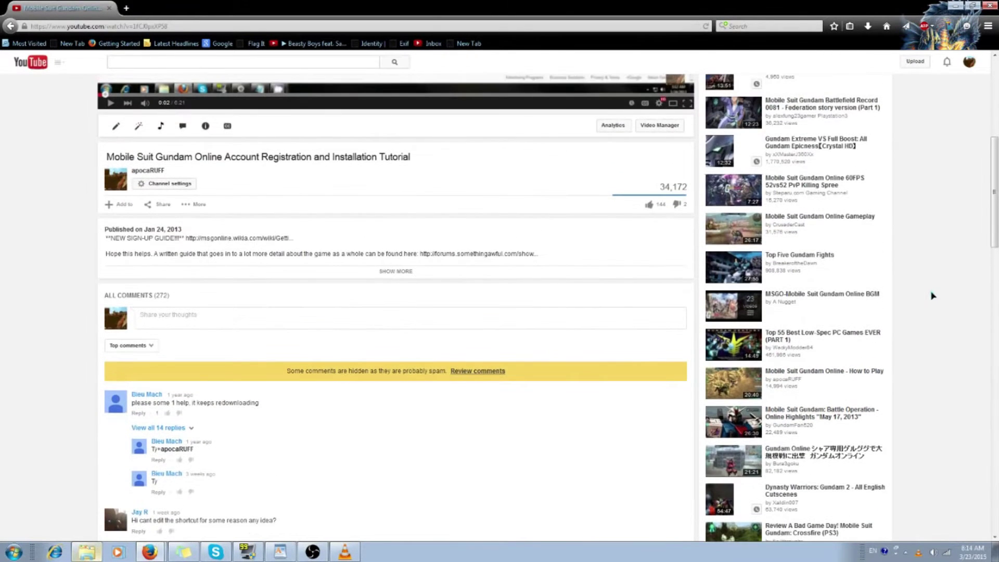
# Review the Gundam Online install tutorial and its comments, then open prntscr.com in a new tab.
pyautogui.scroll(3, 932, 295)
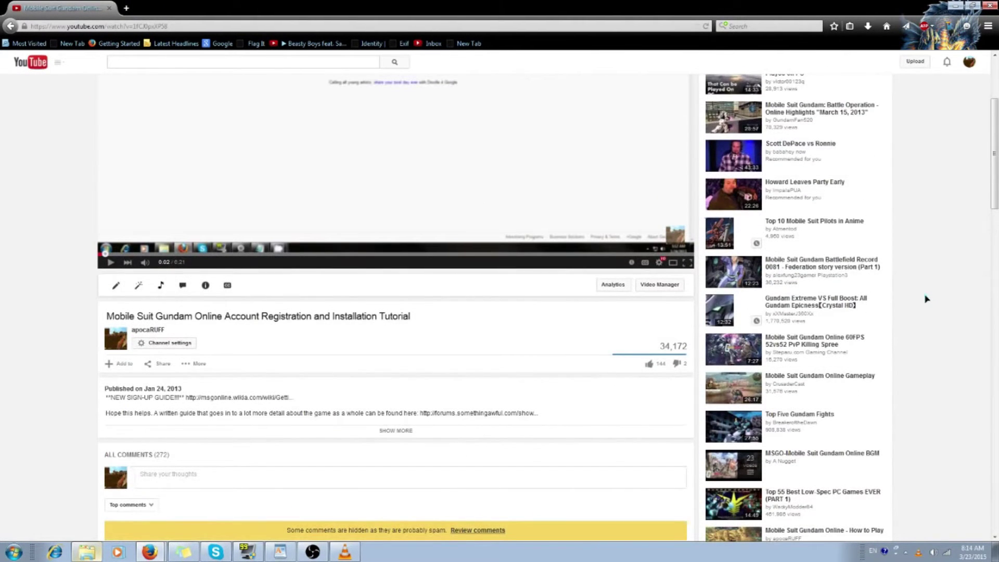
pyautogui.scroll(3, 926, 299)
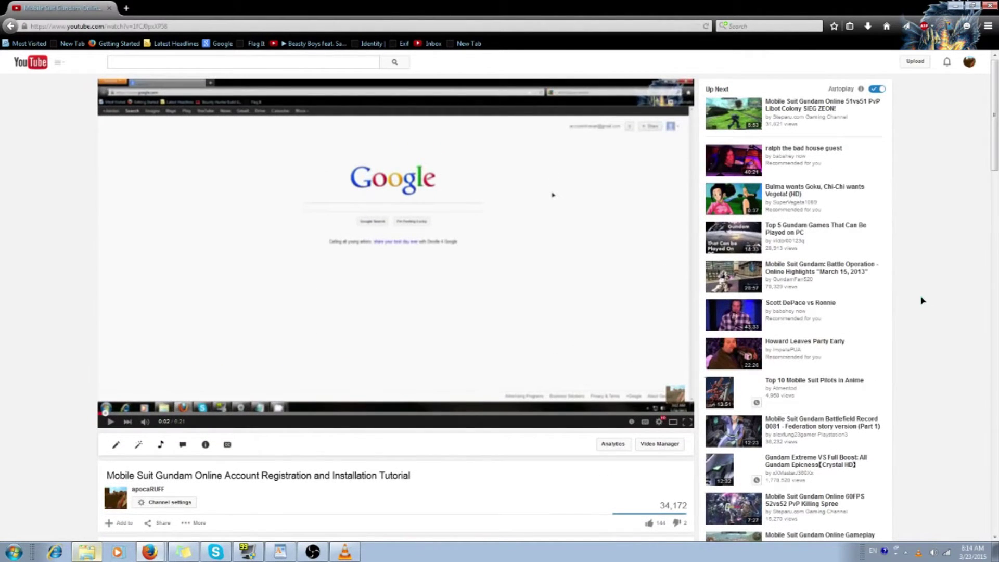
pyautogui.scroll(-2, 867, 312)
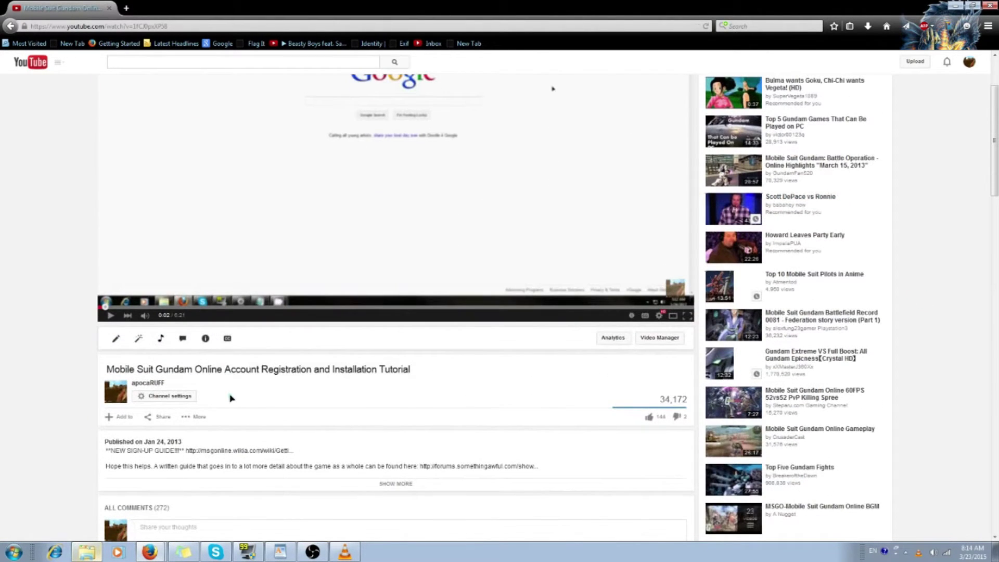
pyautogui.scroll(-1, 291, 406)
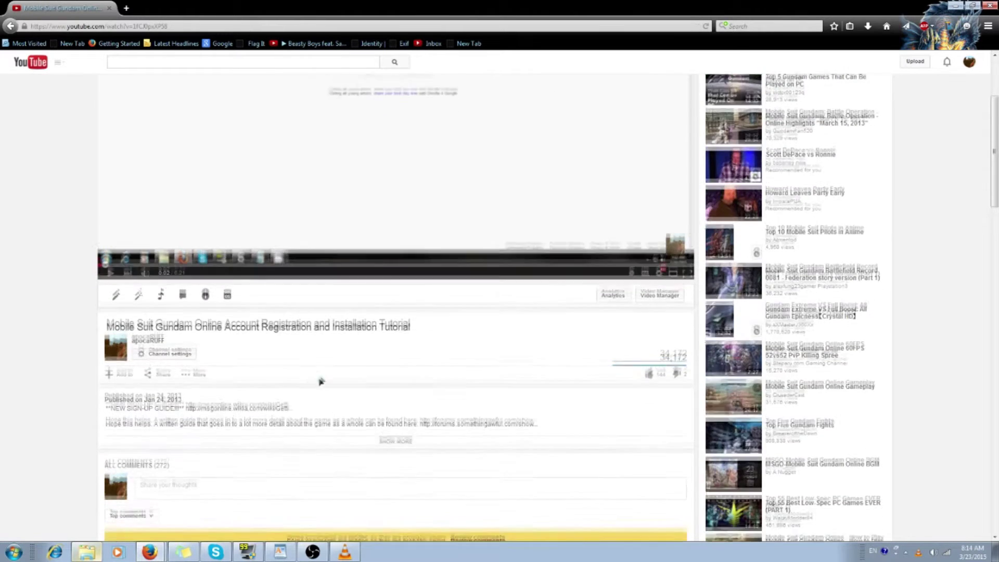
pyautogui.scroll(-1, 344, 383)
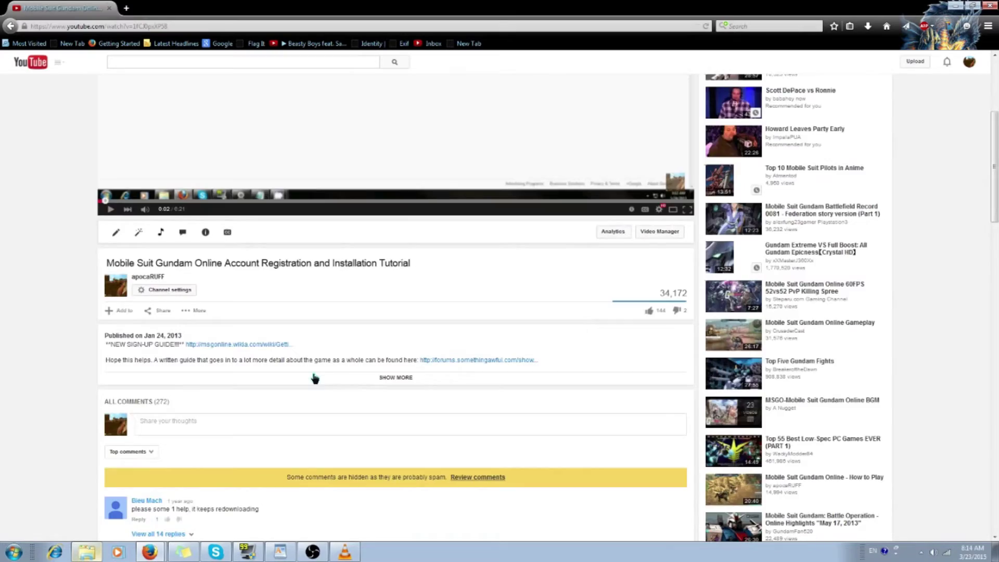
pyautogui.scroll(3, 315, 378)
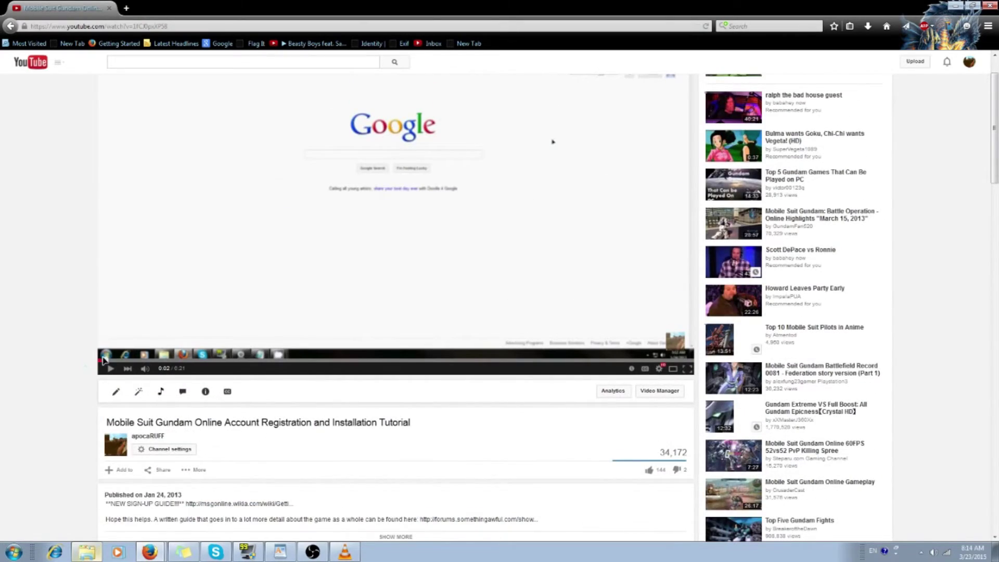
pyautogui.scroll(-4, 274, 373)
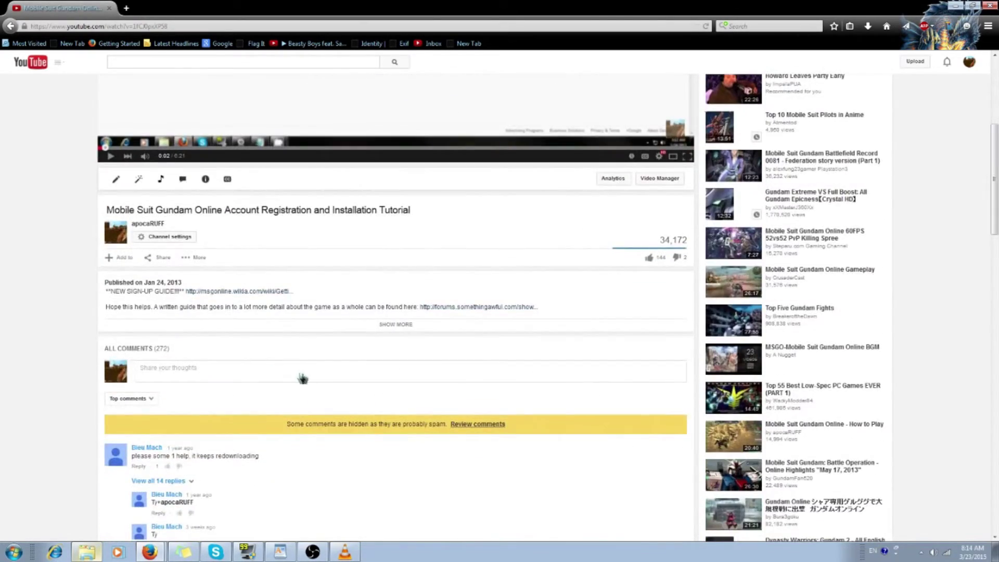
pyautogui.scroll(-2, 307, 378)
pyautogui.scroll(-2, 291, 374)
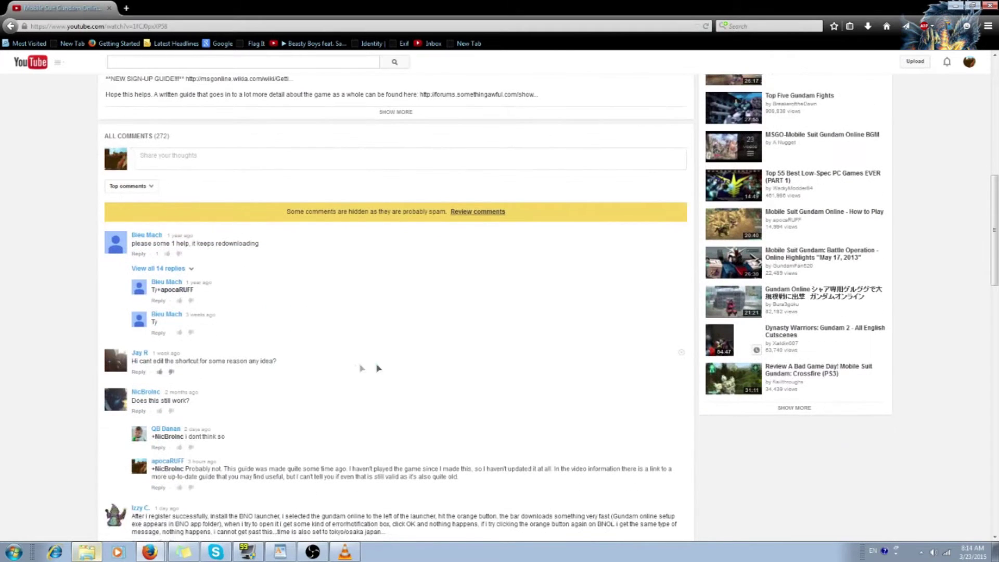
pyautogui.scroll(-2, 258, 372)
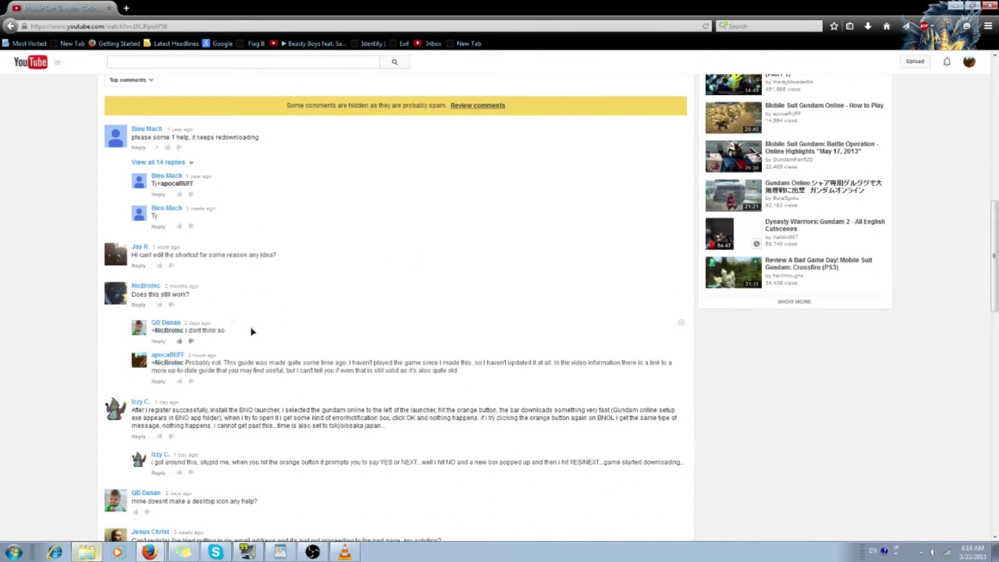
pyautogui.scroll(10, 281, 329)
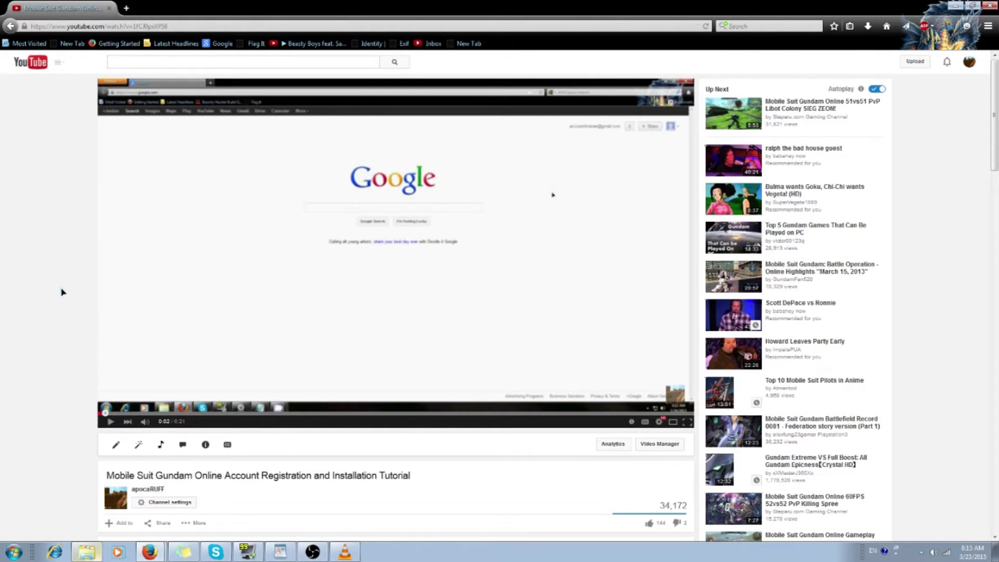
pyautogui.scroll(-5, 61, 291)
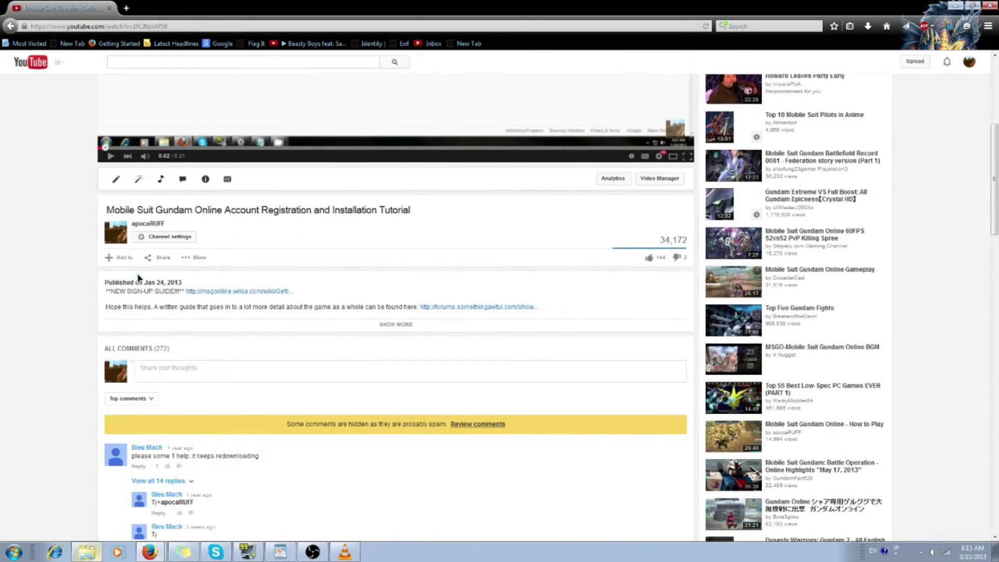
pyautogui.scroll(5, 124, 283)
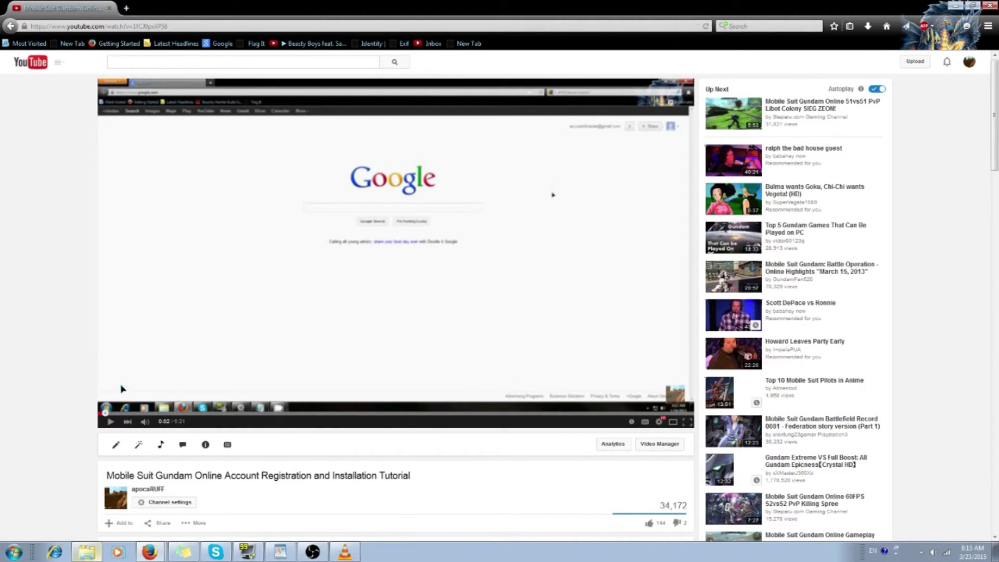
pyautogui.scroll(-1, 360, 371)
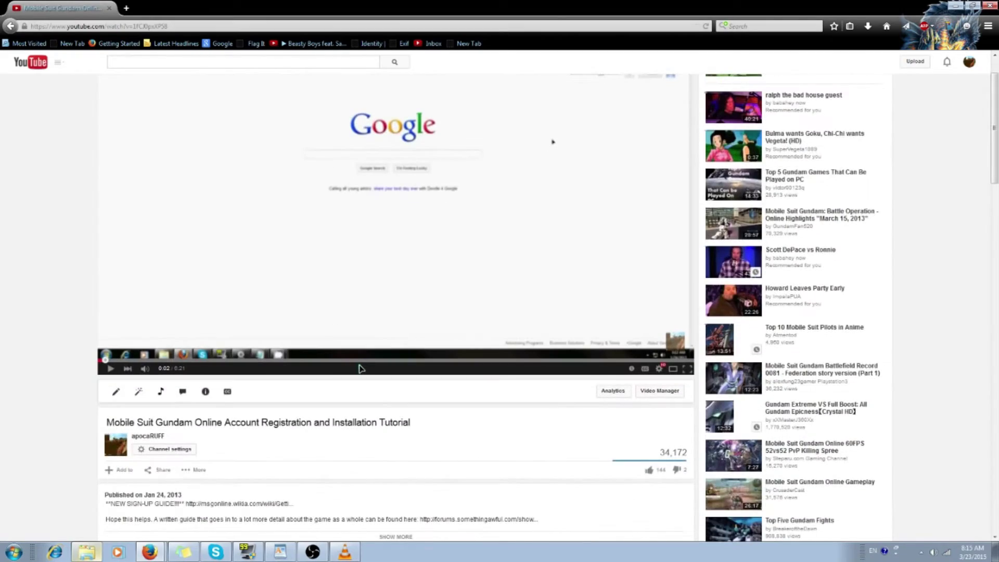
pyautogui.scroll(-1, 359, 368)
pyautogui.scroll(-2, 361, 383)
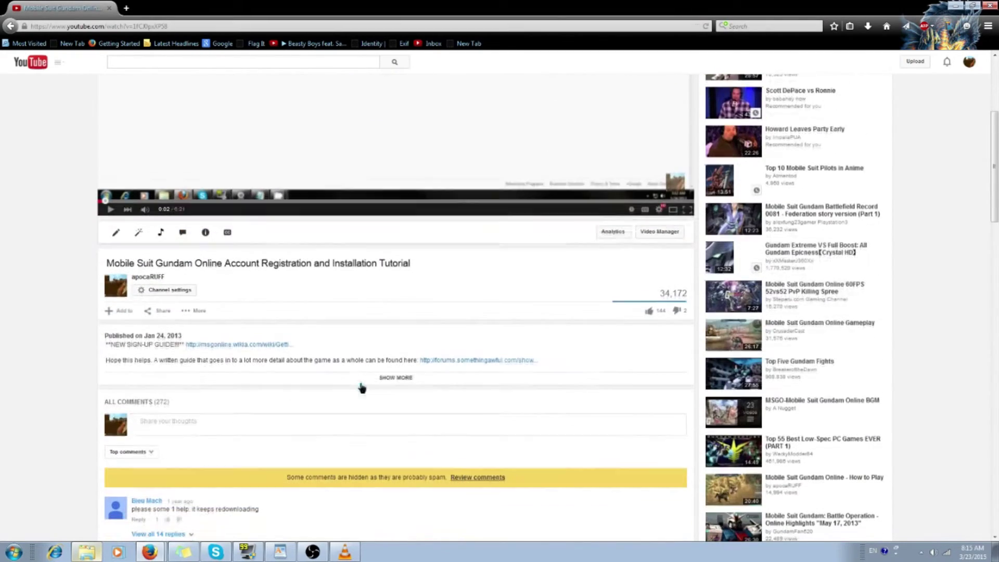
pyautogui.scroll(3, 359, 395)
pyautogui.scroll(1, 357, 423)
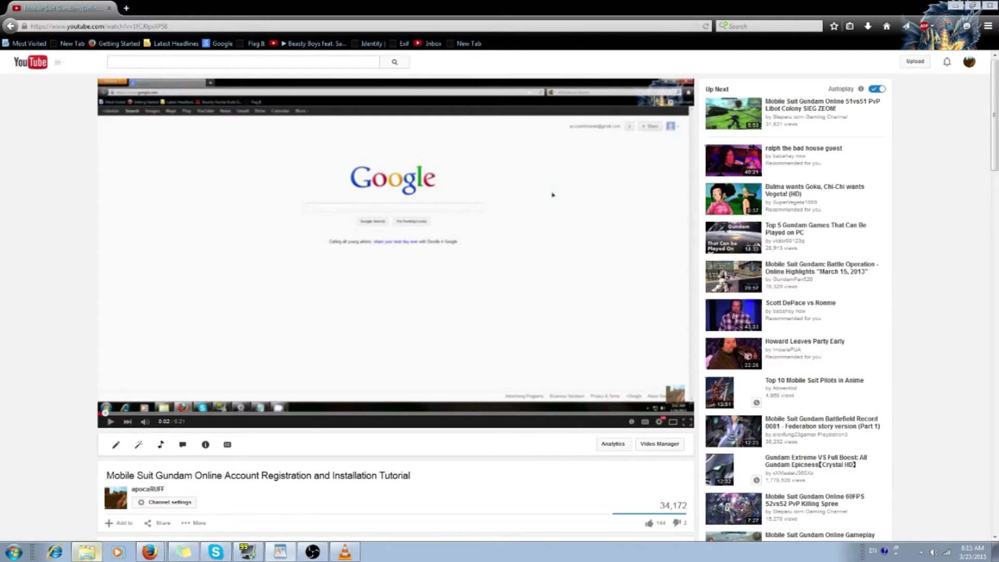
pyautogui.click(149, 11)
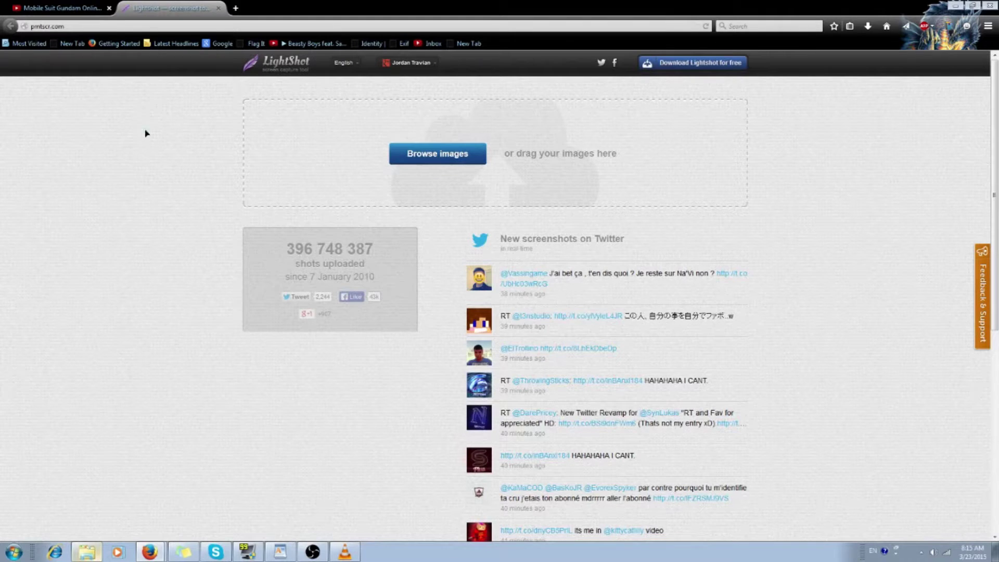
# Capture a screen region with Lightshot and upload it to its share page.
pyautogui.press('Print')
pyautogui.moveTo(236, 165); pyautogui.dragTo(883, 445)
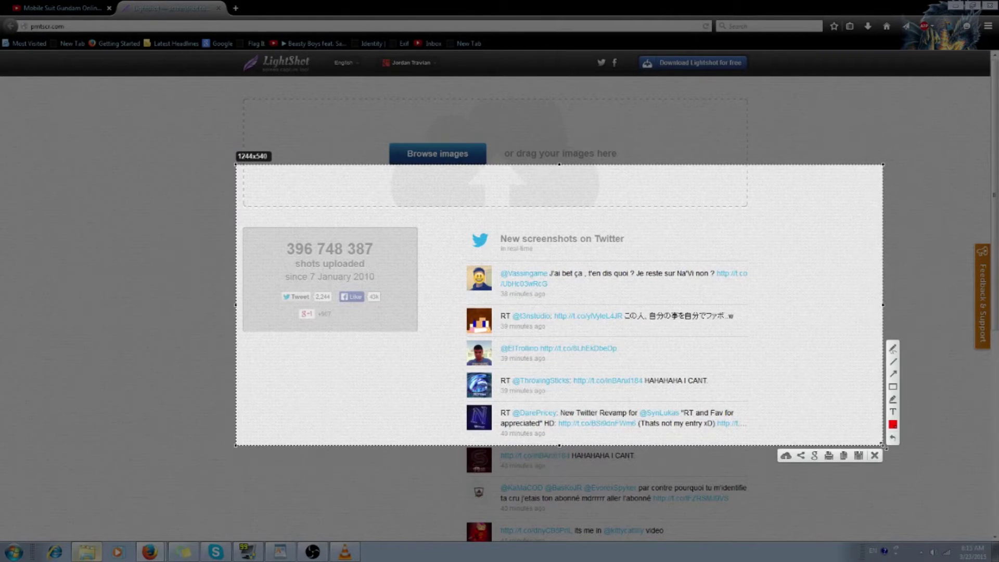
pyautogui.click(785, 457)
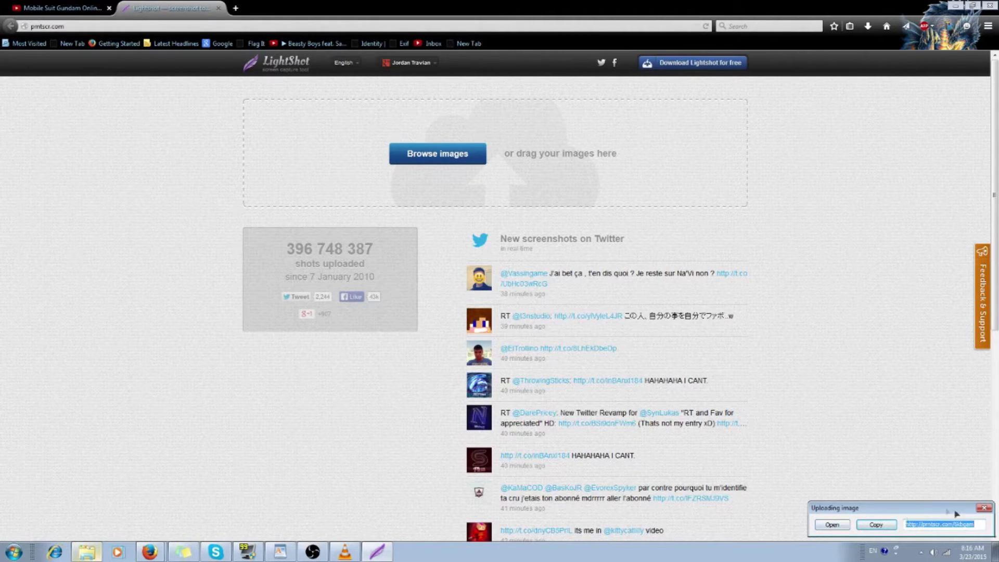
pyautogui.click(983, 508)
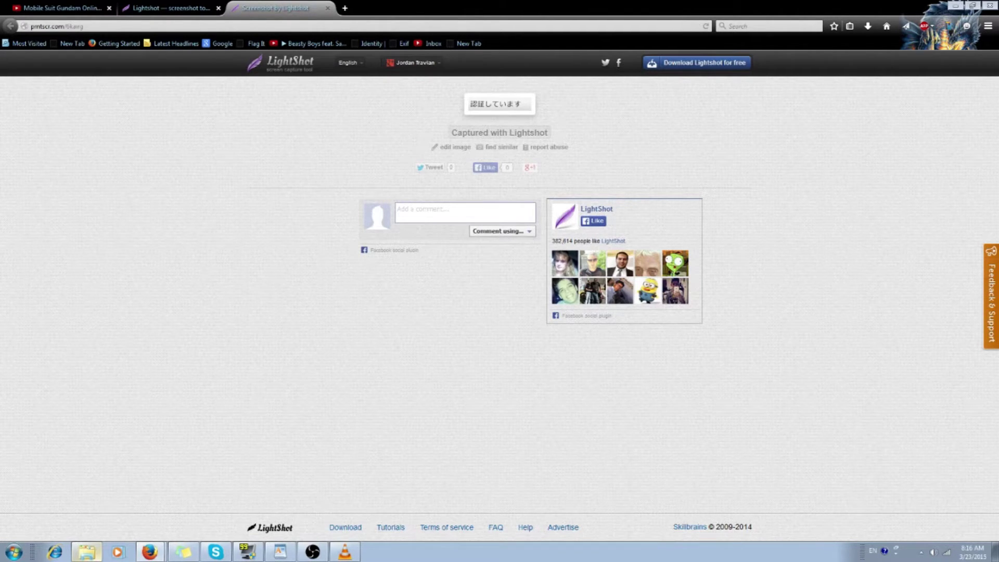
# Close the Lightshot tab, copy NewOCR's recognized Japanese line, and start a blank tab.
pyautogui.moveTo(350, 15); pyautogui.dragTo(145, 13)
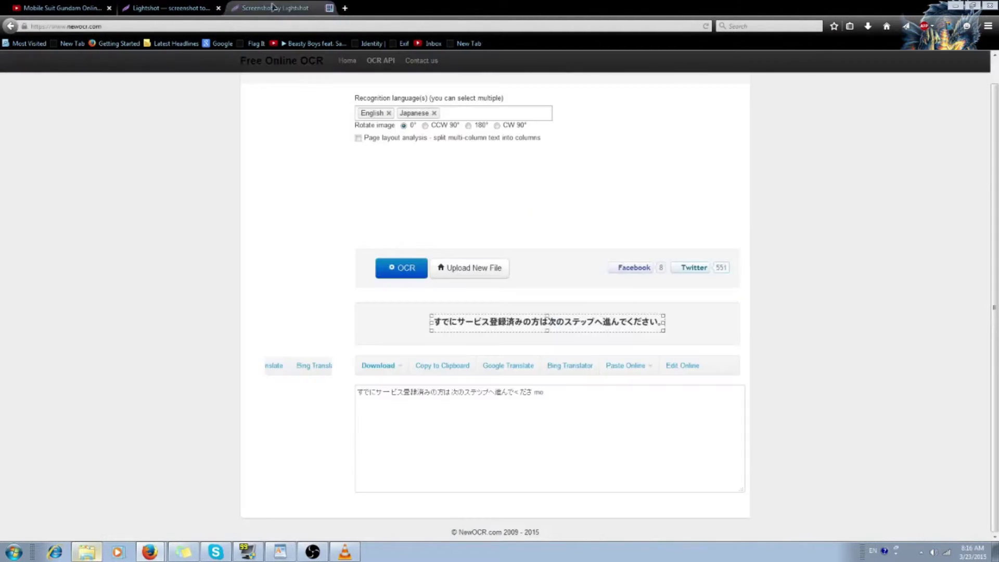
pyautogui.middleClick(145, 13)
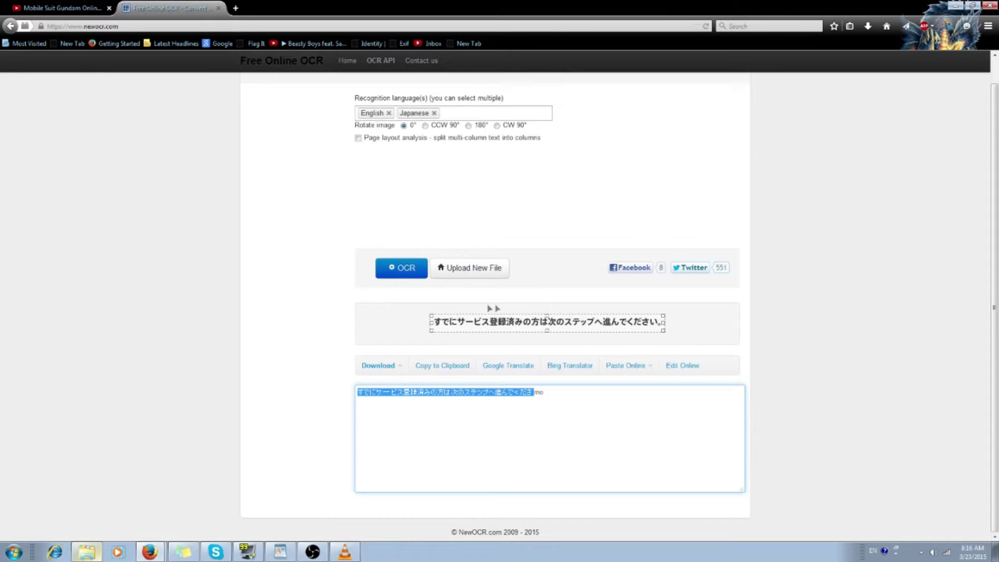
pyautogui.tripleClick(416, 391)
pyautogui.rightClick(436, 395)
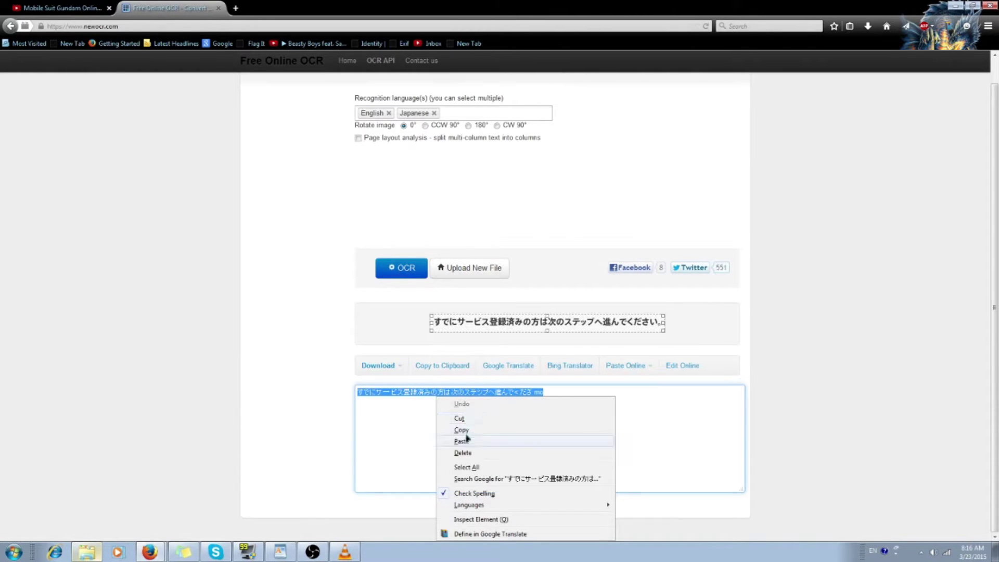
pyautogui.click(467, 432)
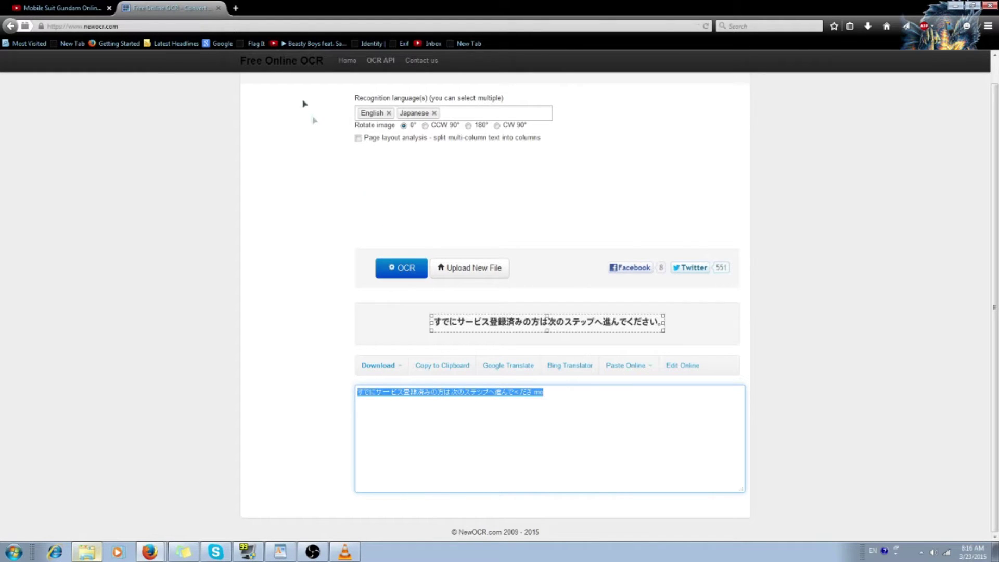
pyautogui.click(236, 7)
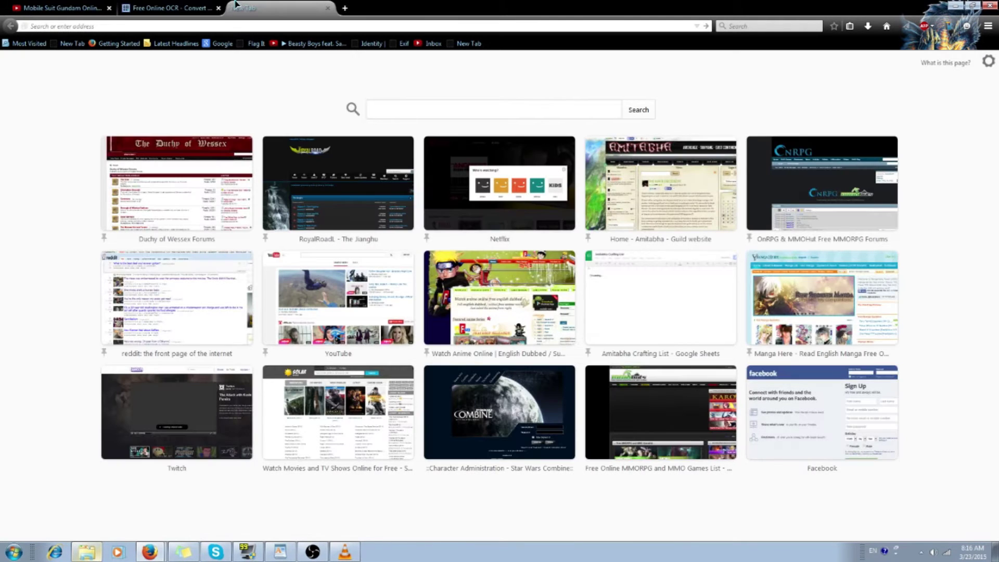
# Paste the copied Japanese line into Google Translate and bring the Lexilogos katakana tab alongside.
pyautogui.write('transla')
pyautogui.press('Return')
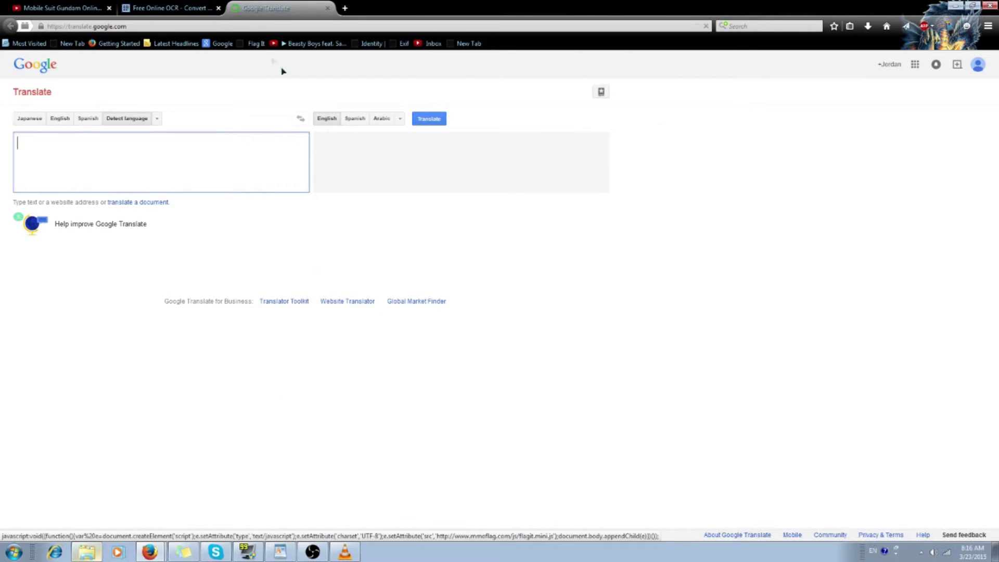
pyautogui.hotkey('ctrl', 'v')
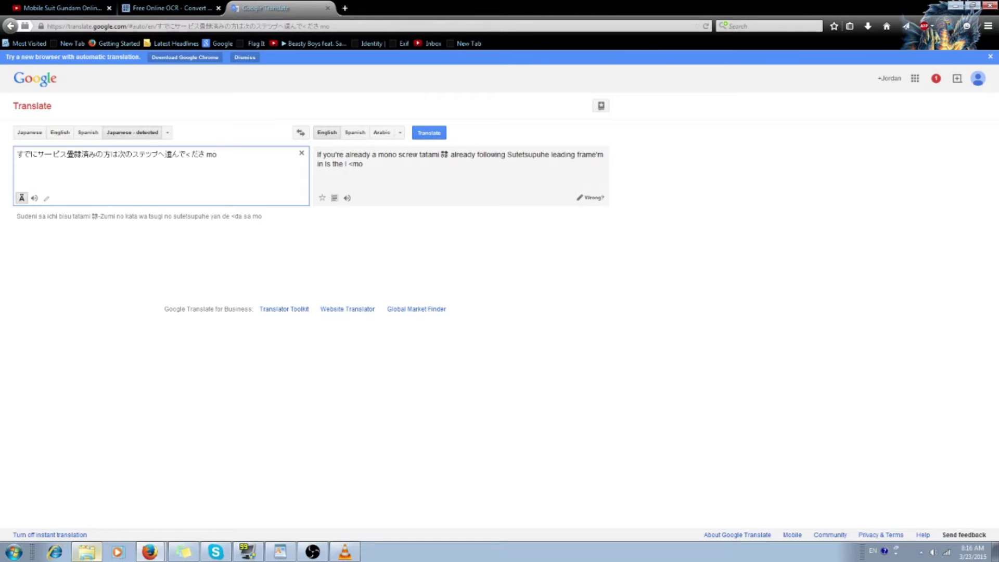
pyautogui.moveTo(739, 5); pyautogui.dragTo(348, 9)
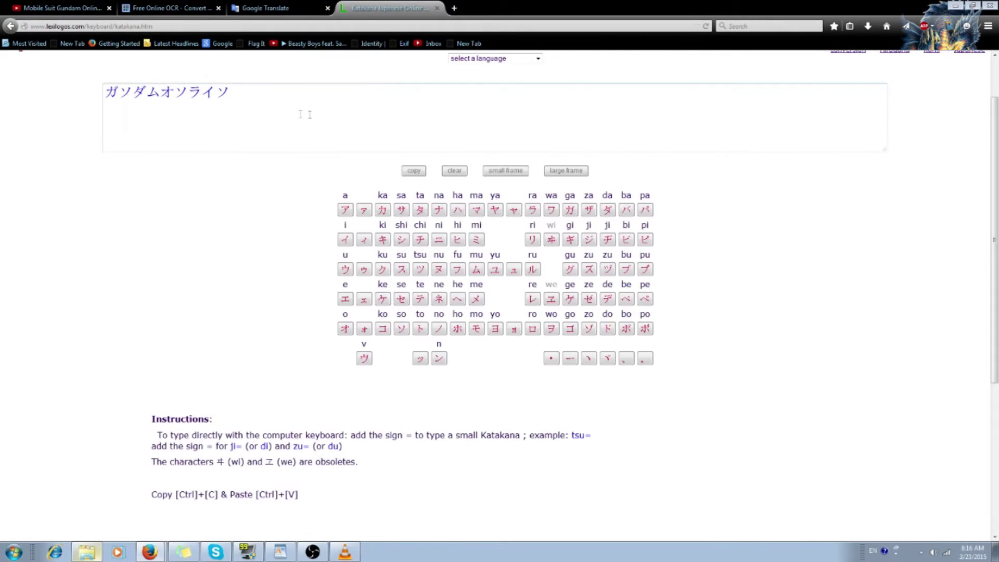
# Select the katakana ガソダムオソライソ in Lexilogos, then select all Google Translate source text.
pyautogui.scroll(2, 176, 200)
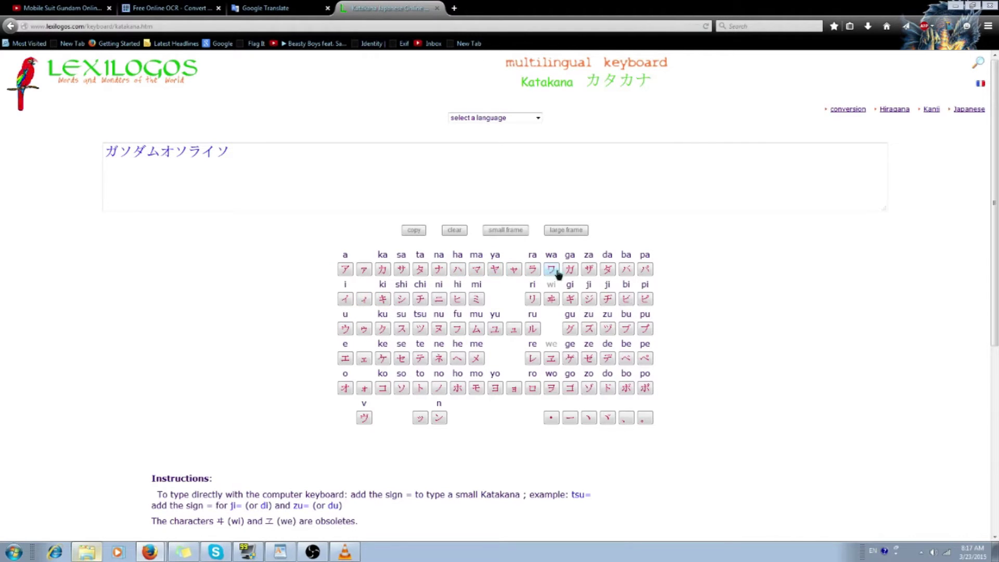
pyautogui.hotkey('ctrl', 'a')
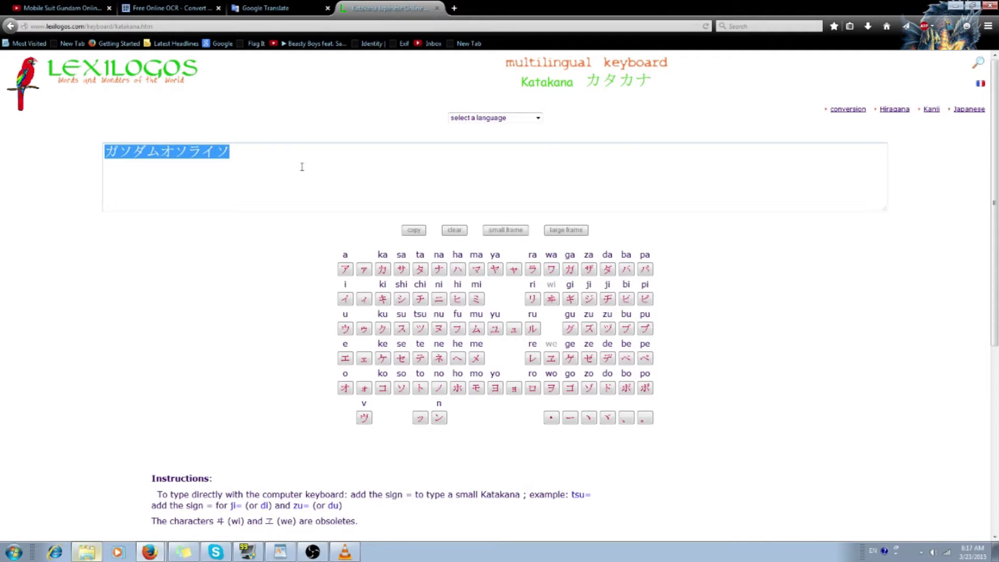
pyautogui.click(276, 8)
pyautogui.hotkey('ctrl', 'a')
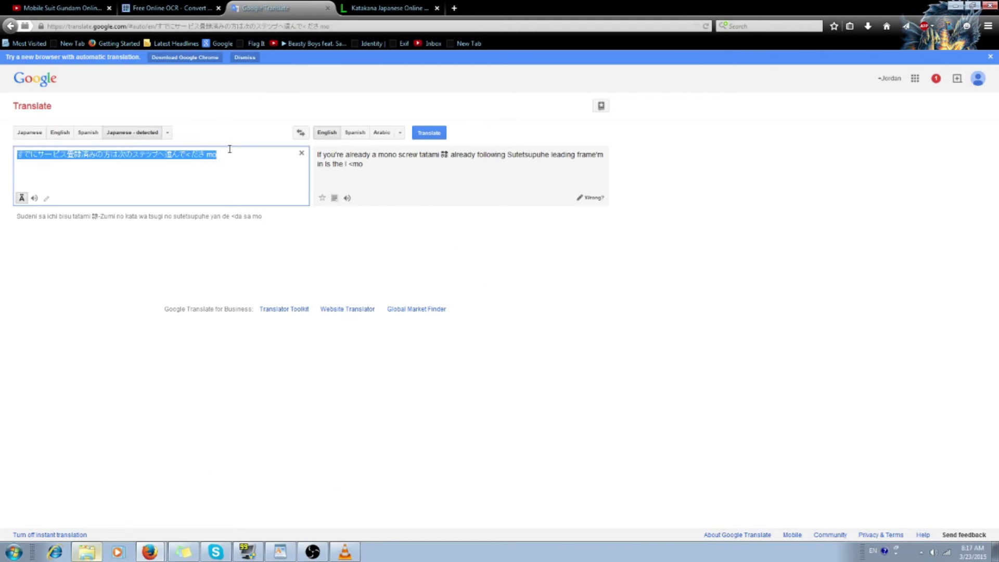
# Paste ガソダムオソライソ over the Google Translate source text.
pyautogui.hotkey('ctrl', 'v')
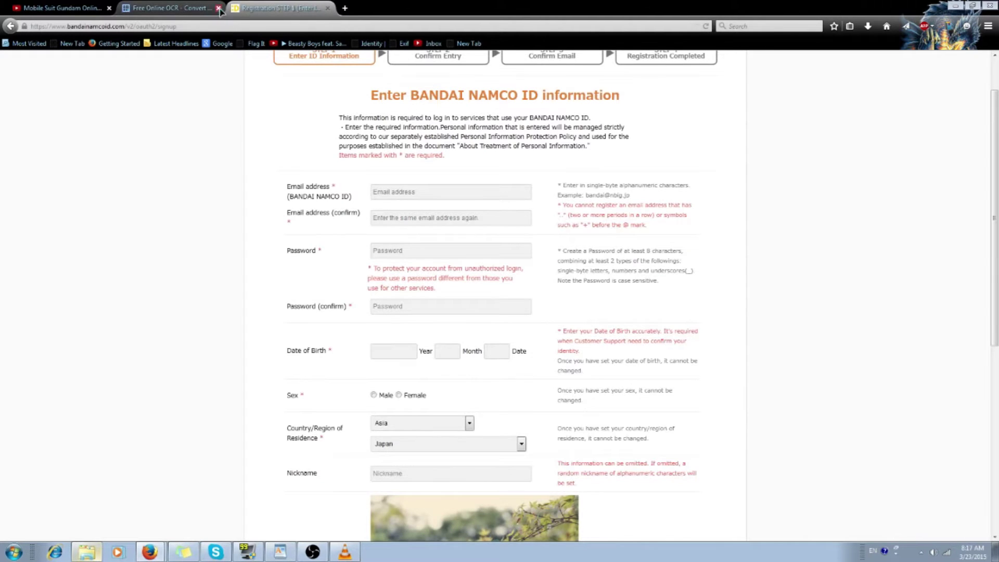
# Close the OCR tab and bring the Bandai Namco ID sign-up form into view.
pyautogui.click(218, 9)
pyautogui.scroll(2, 221, 301)
pyautogui.scroll(-7, 355, 310)
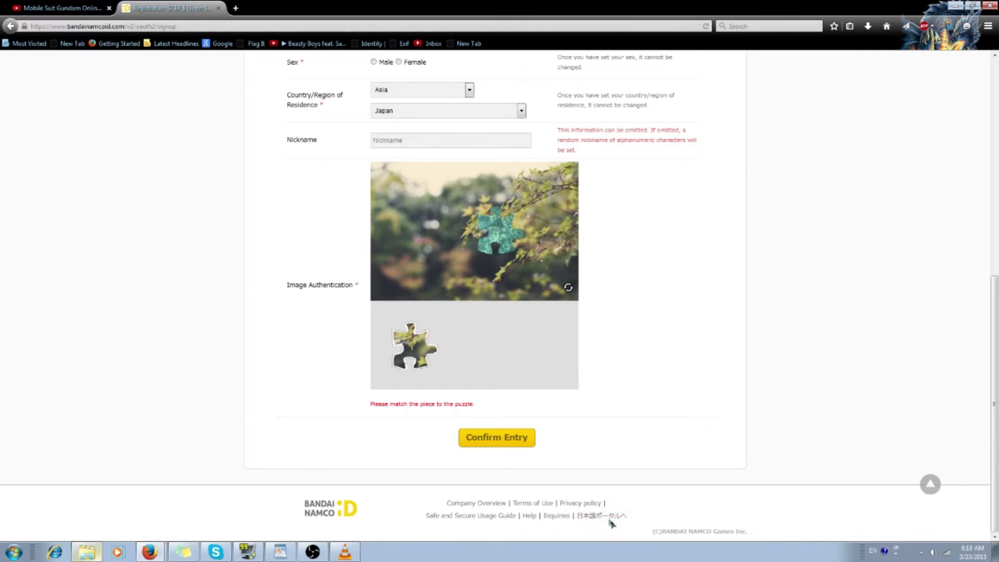
pyautogui.scroll(10, 657, 490)
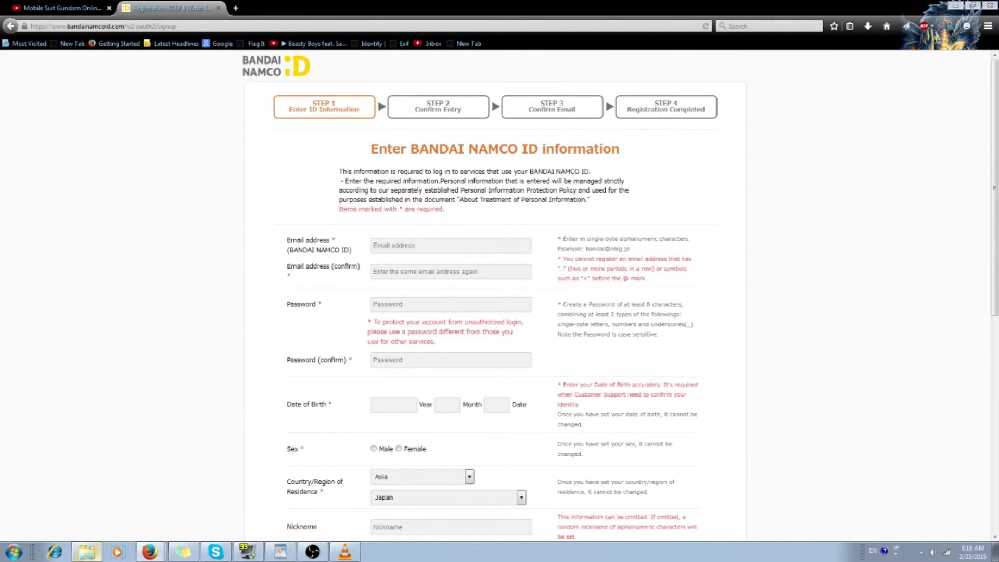
pyautogui.click(460, 241)
pyautogui.hotkey('ctrl', 'v')
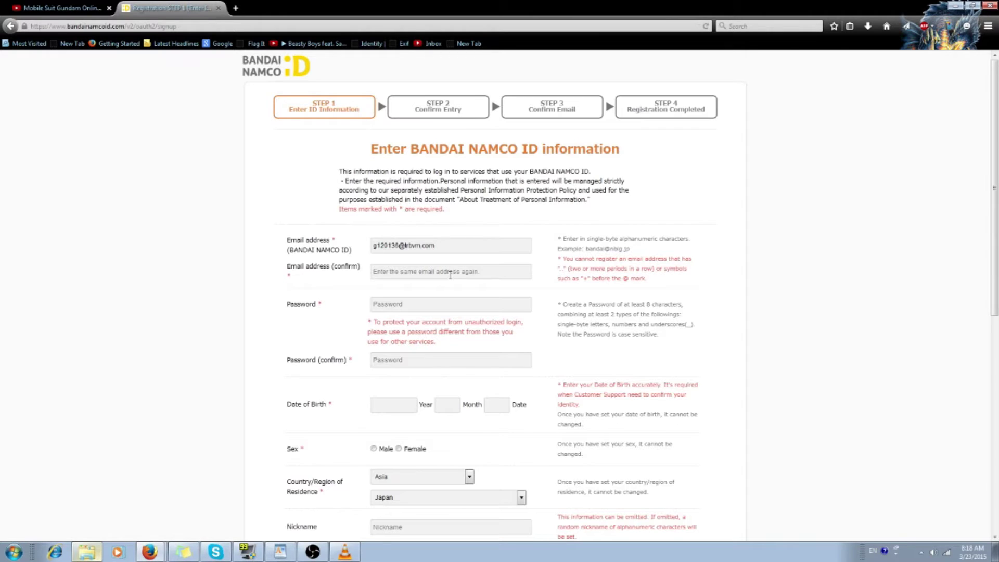
pyautogui.hotkey('ctrl', 'v')
pyautogui.write('•••••••••••••••••••••')
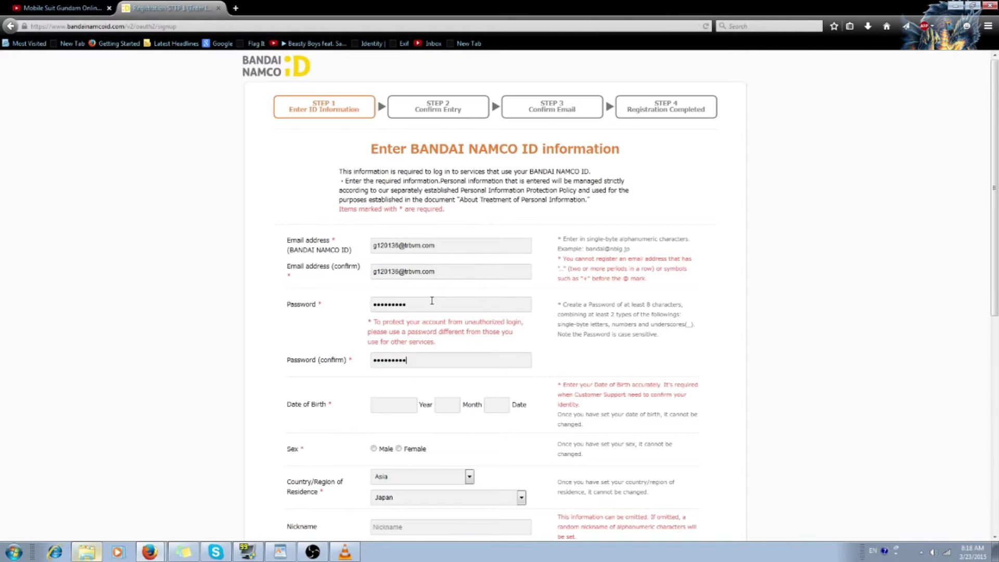
pyautogui.press('Tab')
pyautogui.write('1992')
# Set sex to Male and keep Asia / Japan as the residence.
pyautogui.click(374, 448)
pyautogui.scroll(-2, 394, 468)
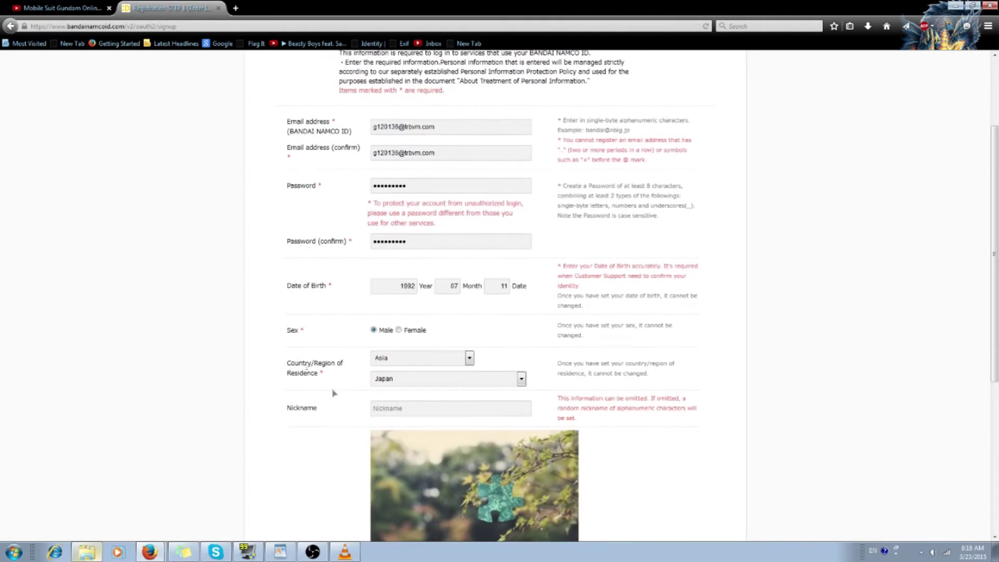
pyautogui.click(388, 359)
pyautogui.click(385, 367)
pyautogui.click(391, 378)
pyautogui.click(391, 391)
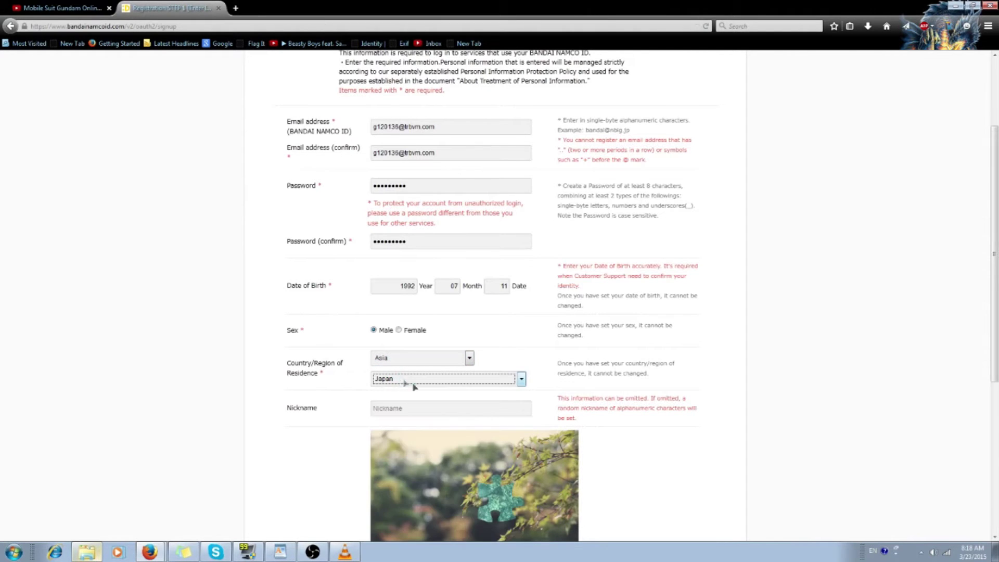
# Solve the slide puzzle and submit the sign-up details for confirmation.
pyautogui.scroll(-3, 606, 409)
pyautogui.scroll(-2, 547, 390)
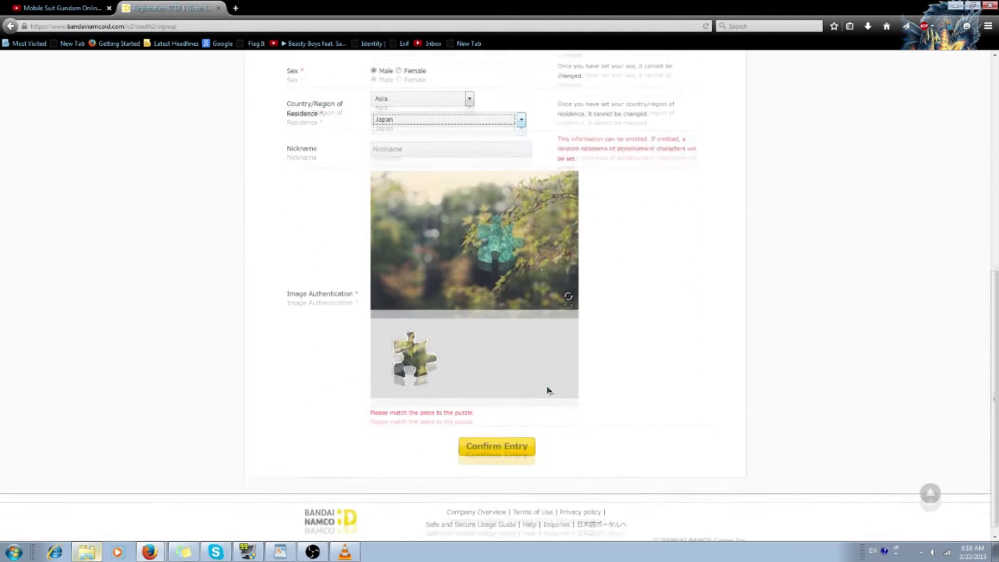
pyautogui.moveTo(399, 348); pyautogui.dragTo(509, 232)
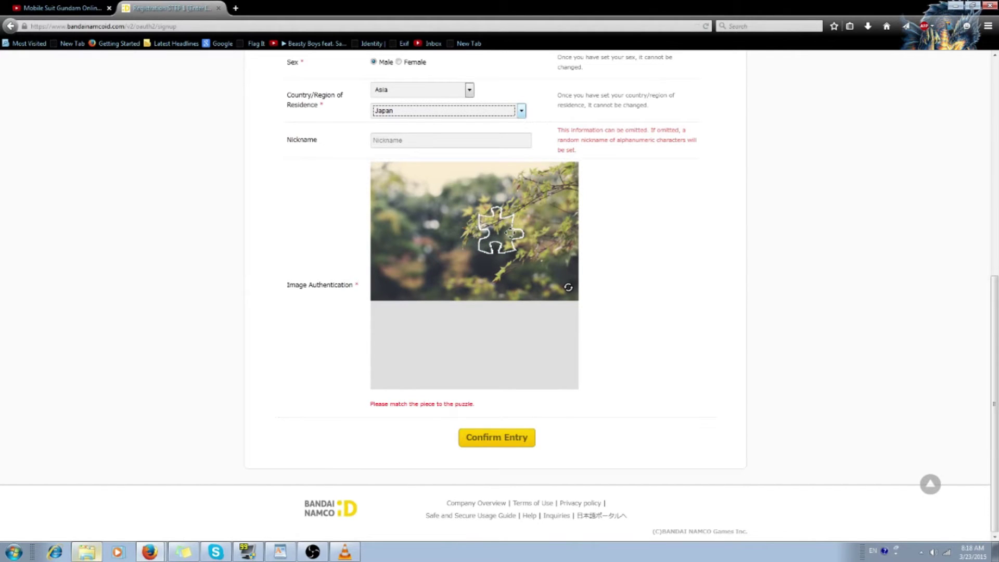
pyautogui.click(517, 438)
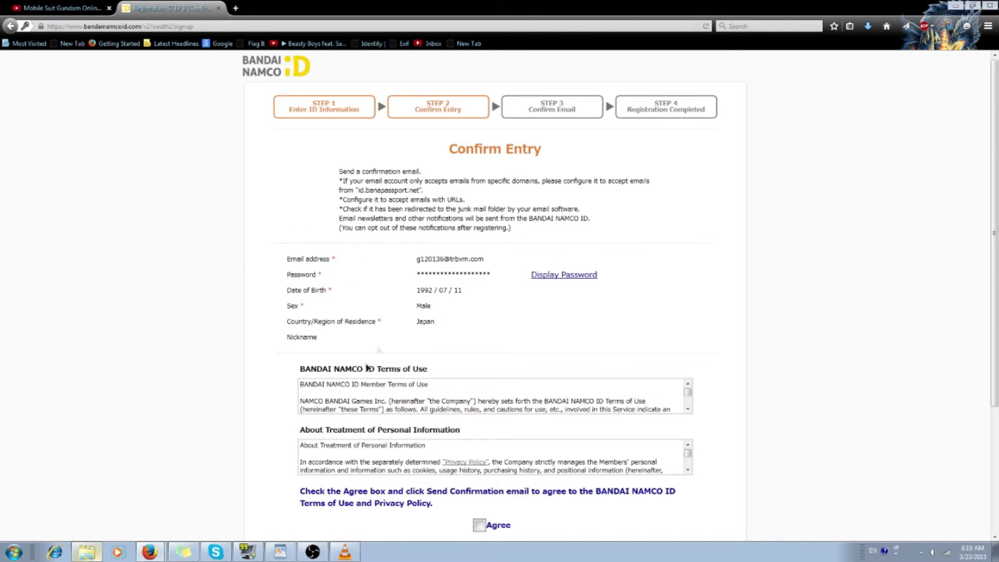
# Bring up the Windows Start menu to launch the Bandai Namco Online launcher.
pyautogui.press('super')
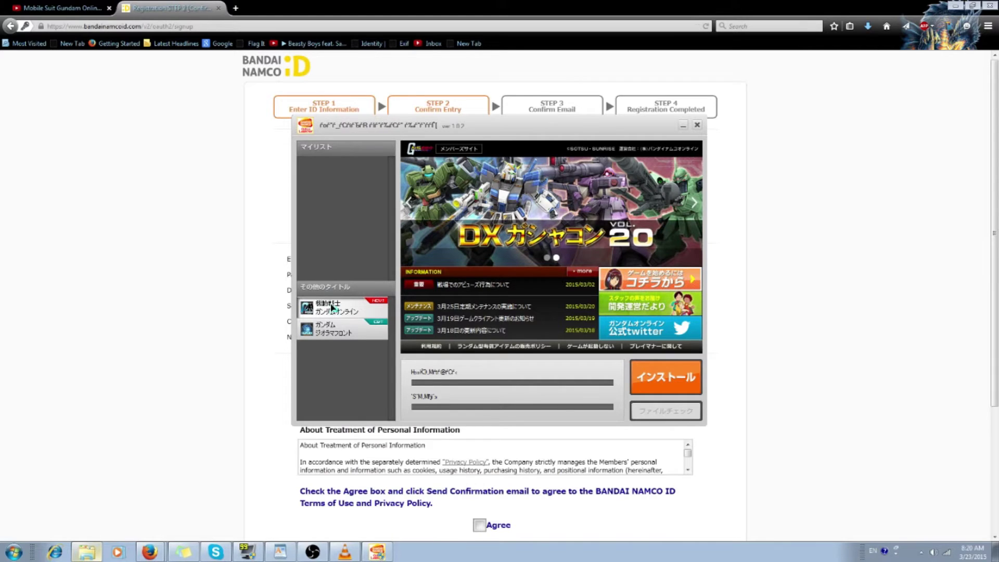
# Start installing Mobile Suit Gundam Online and agree to its licence terms (同意する).
pyautogui.click(416, 164)
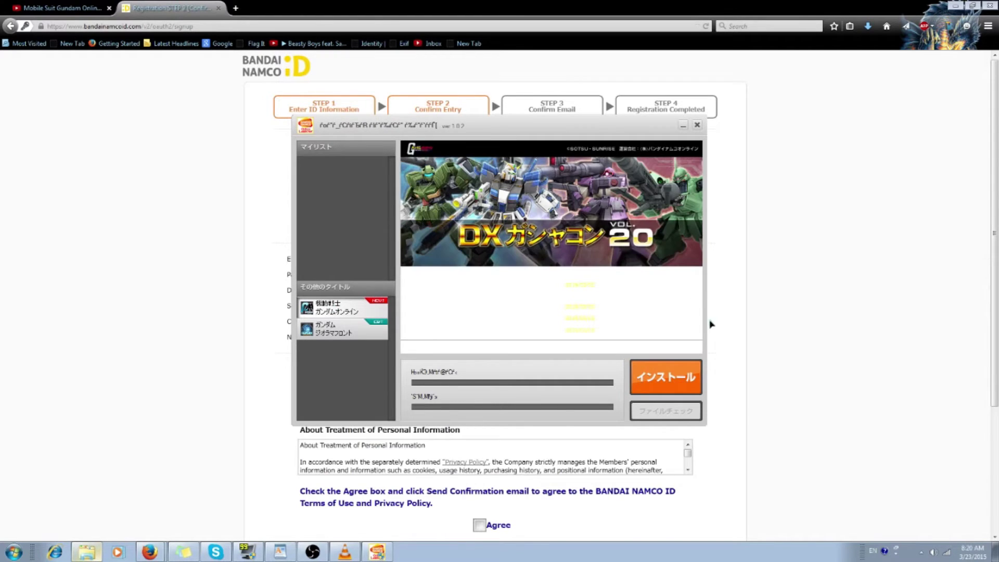
pyautogui.click(671, 383)
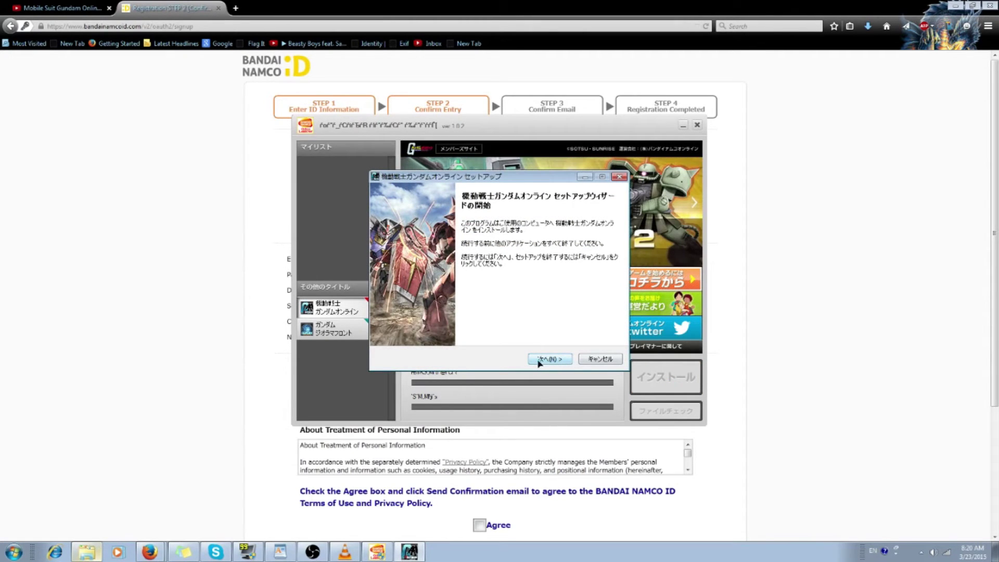
pyautogui.click(555, 360)
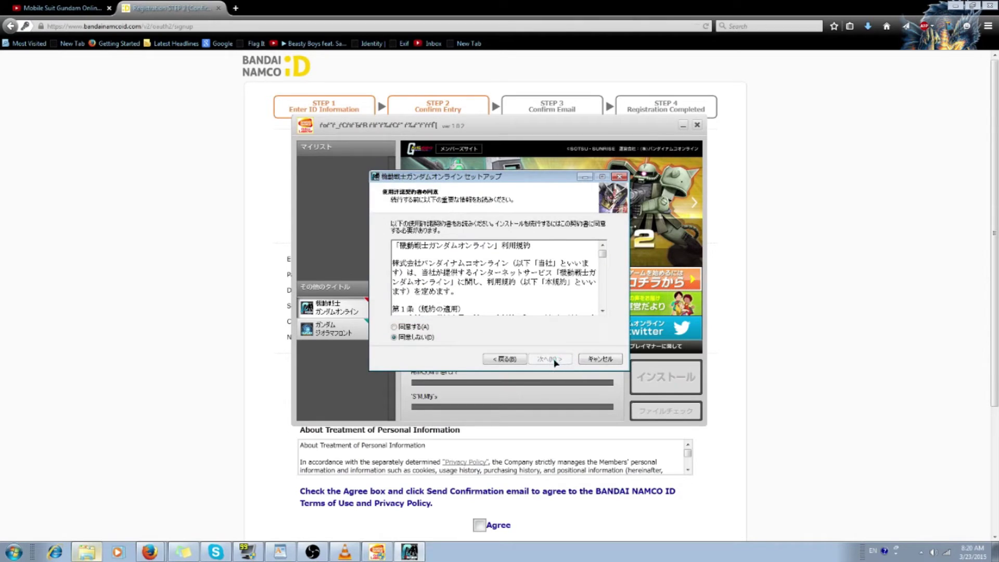
pyautogui.click(414, 327)
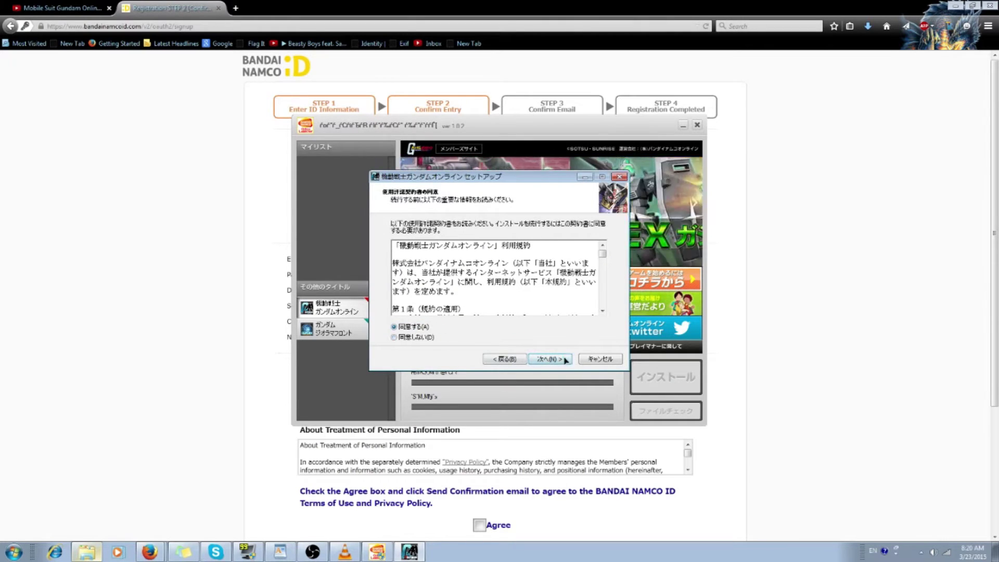
pyautogui.click(560, 360)
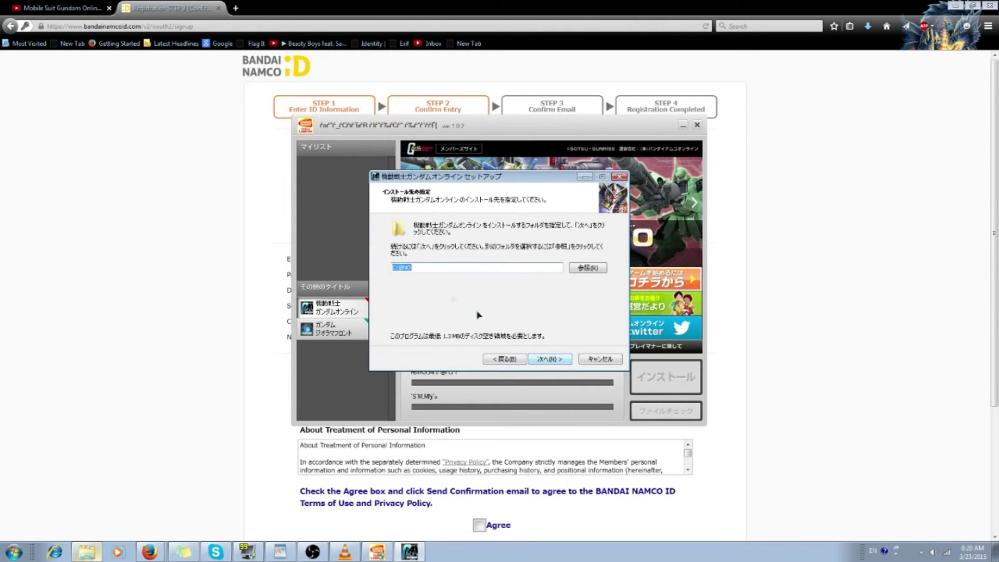
# Set the install folder to E:\BNO, accept the existing folder, end setup, and return to Firefox.
pyautogui.click(396, 269)
pyautogui.press('BackSpace')
pyautogui.write('E')
pyautogui.click(555, 359)
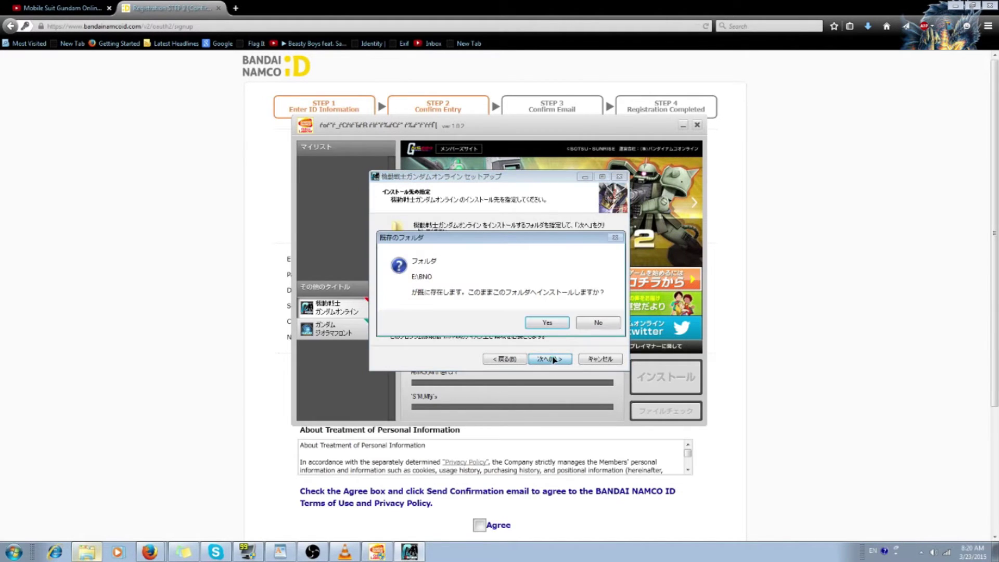
pyautogui.click(546, 323)
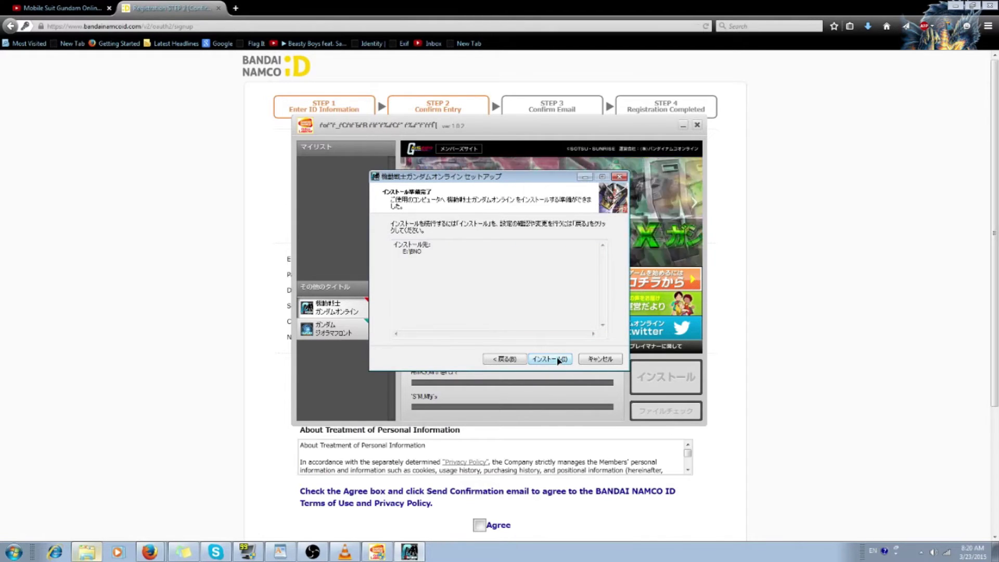
pyautogui.click(598, 360)
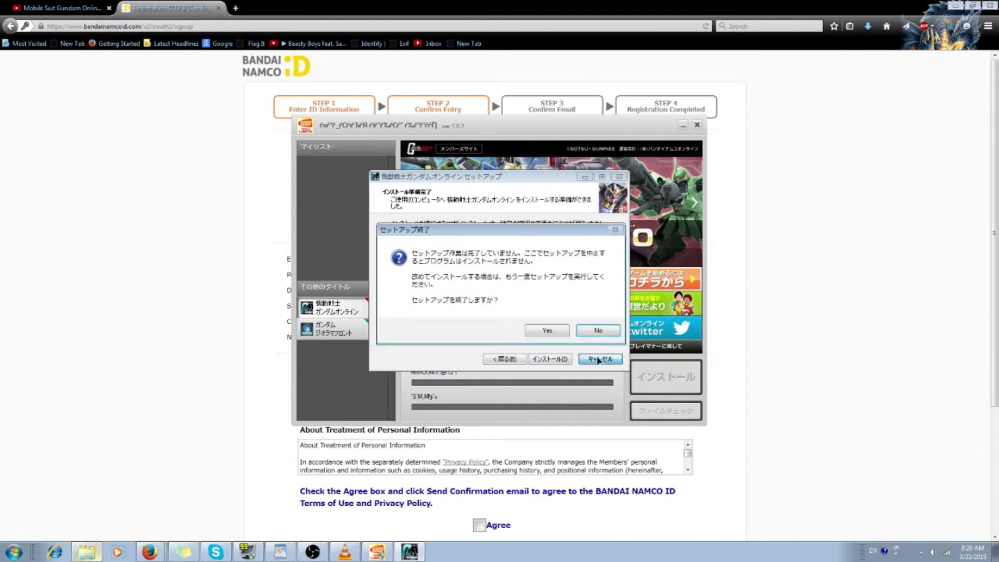
pyautogui.click(547, 331)
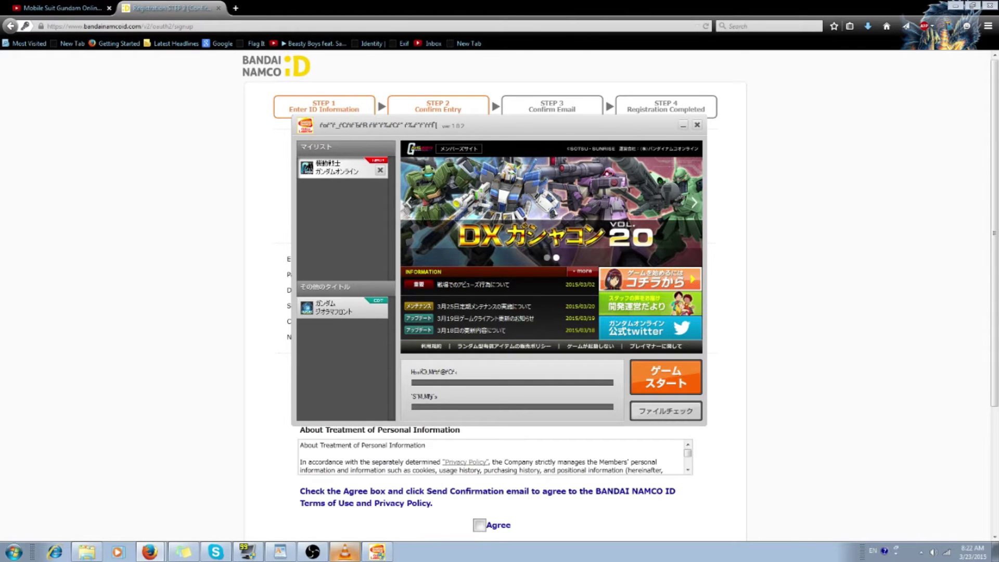
pyautogui.click(884, 291)
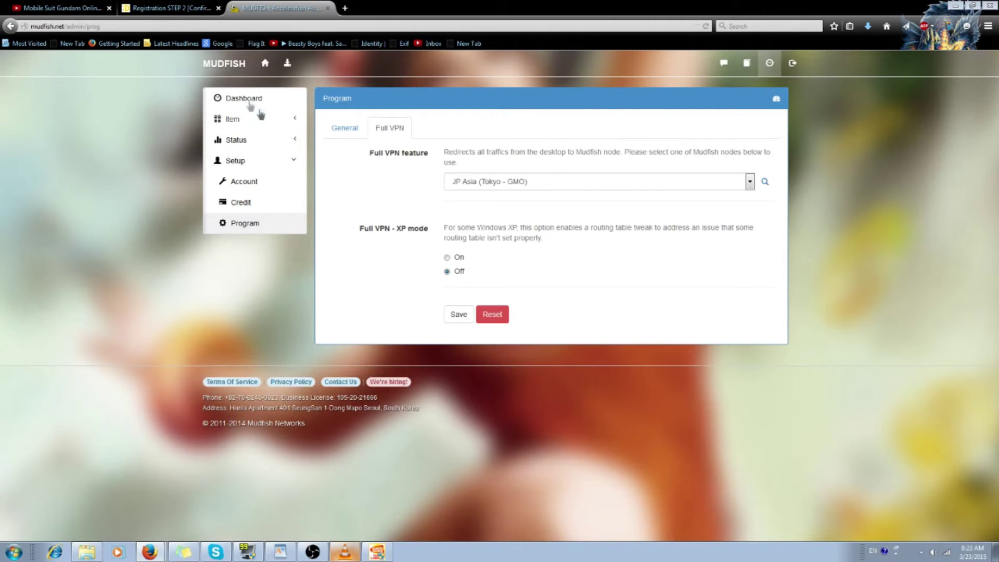
# Open the Mudfish dashboard listing Mobile Suit Gundam Online active in Full VPN mode.
pyautogui.click(264, 102)
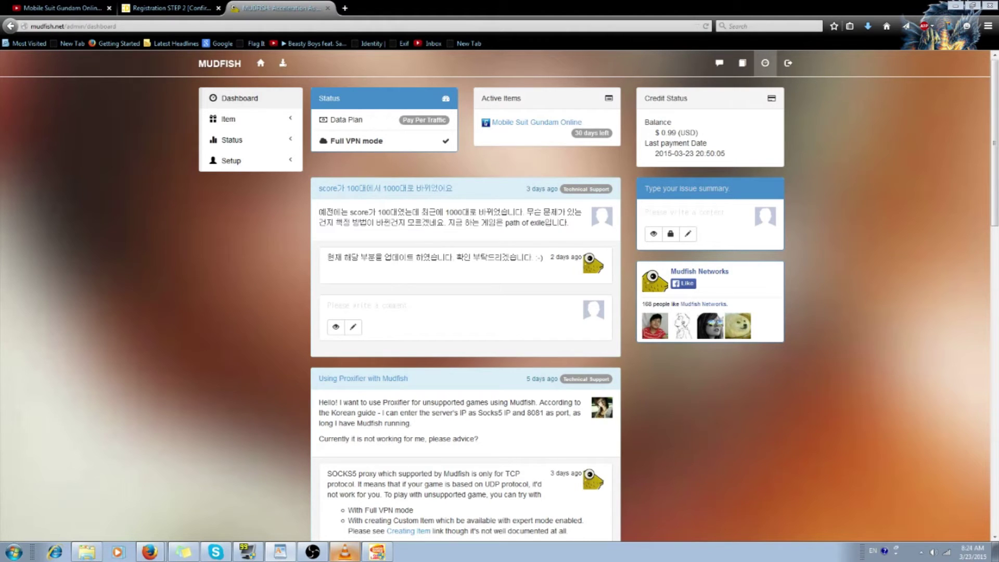
# Check the hidden tray icons, then bring up the Windows Start menu over the Mudfish dashboard.
pyautogui.click(921, 551)
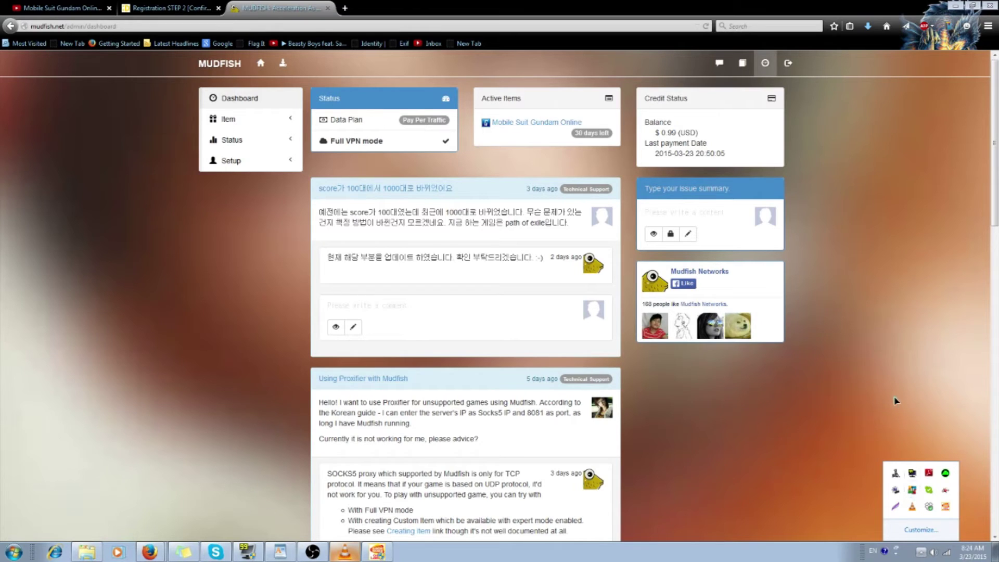
pyautogui.click(879, 400)
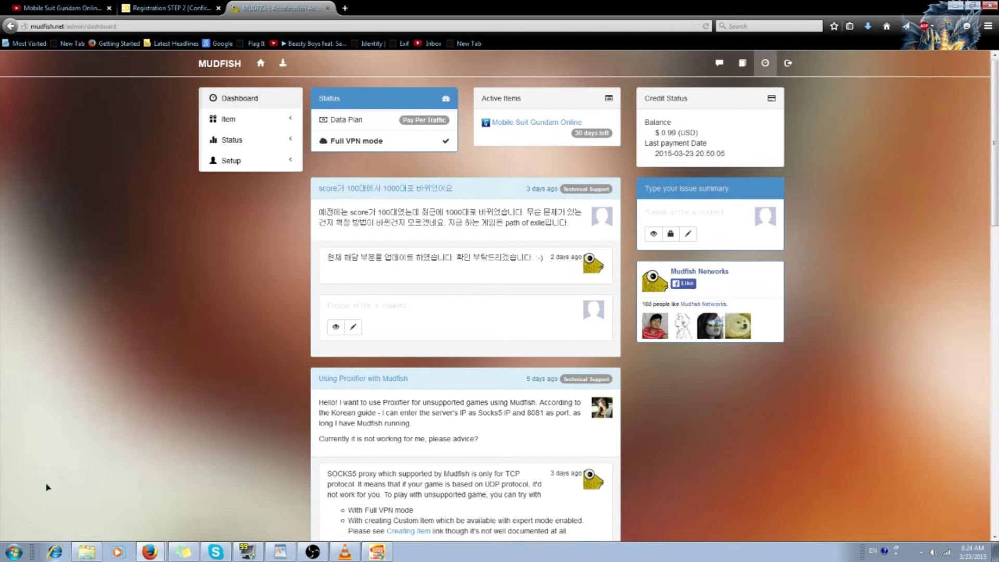
pyautogui.click(13, 552)
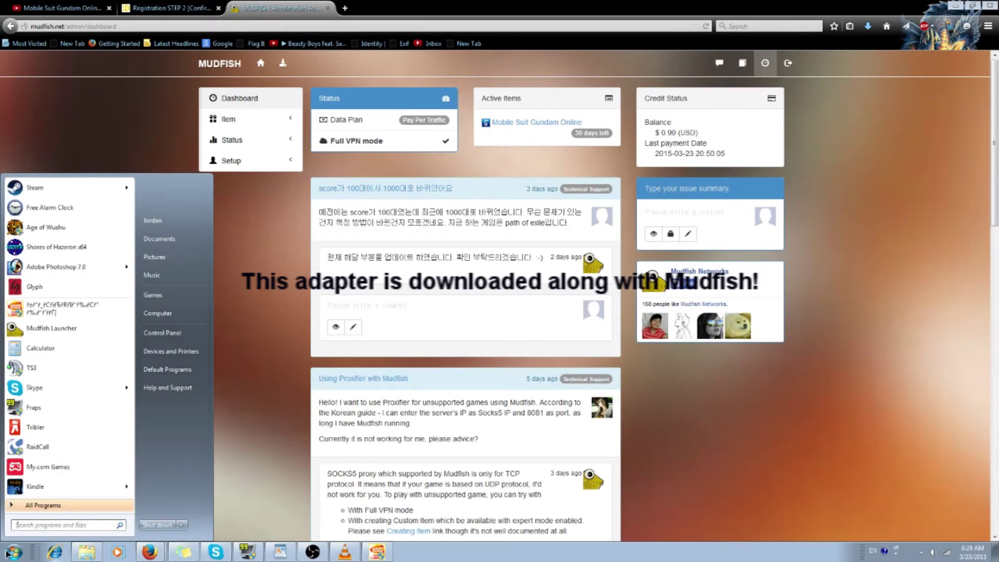
pyautogui.write('device')
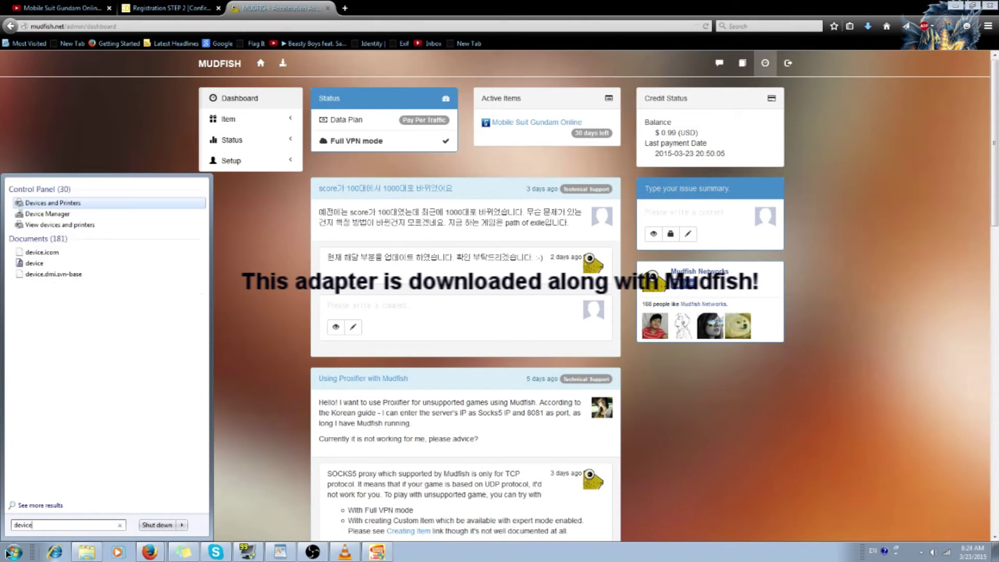
pyautogui.click(143, 223)
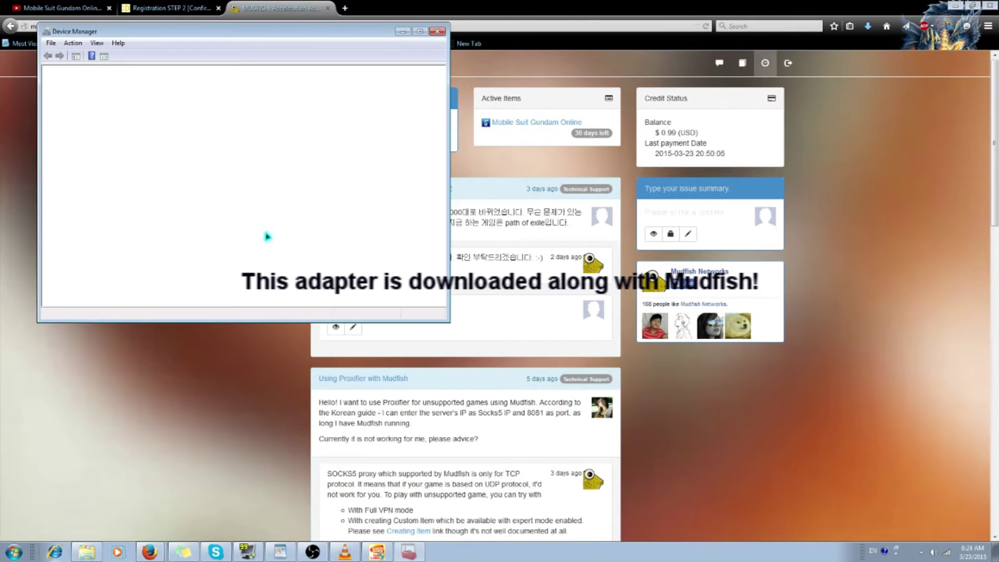
pyautogui.moveTo(440, 130); pyautogui.dragTo(440, 189)
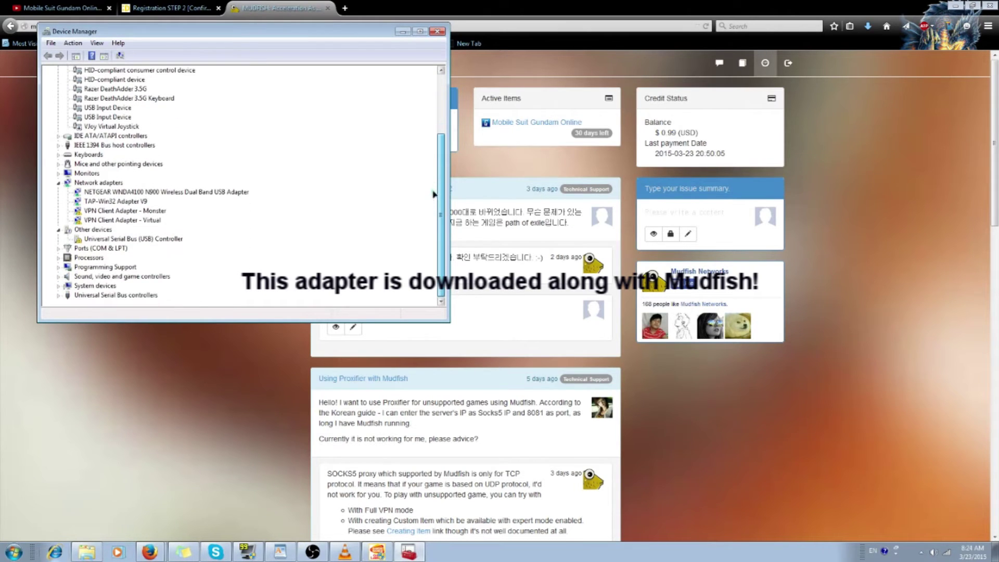
pyautogui.click(133, 202)
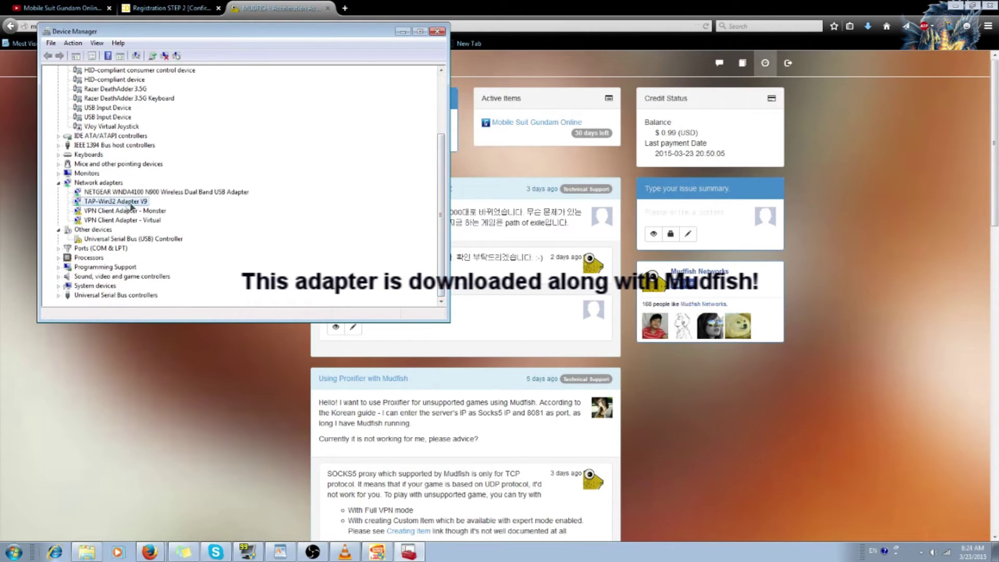
pyautogui.rightClick(102, 206)
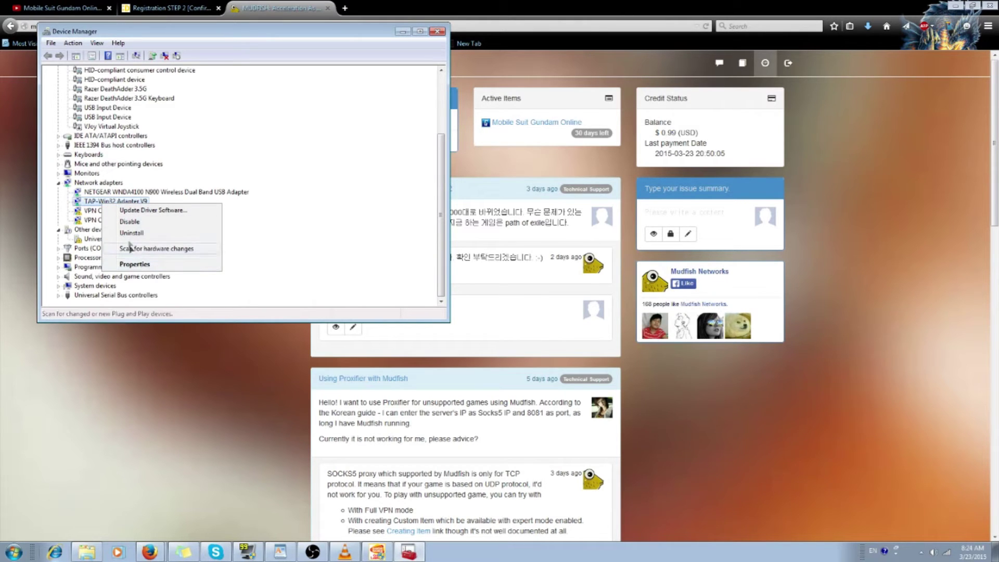
pyautogui.click(344, 172)
pyautogui.click(440, 32)
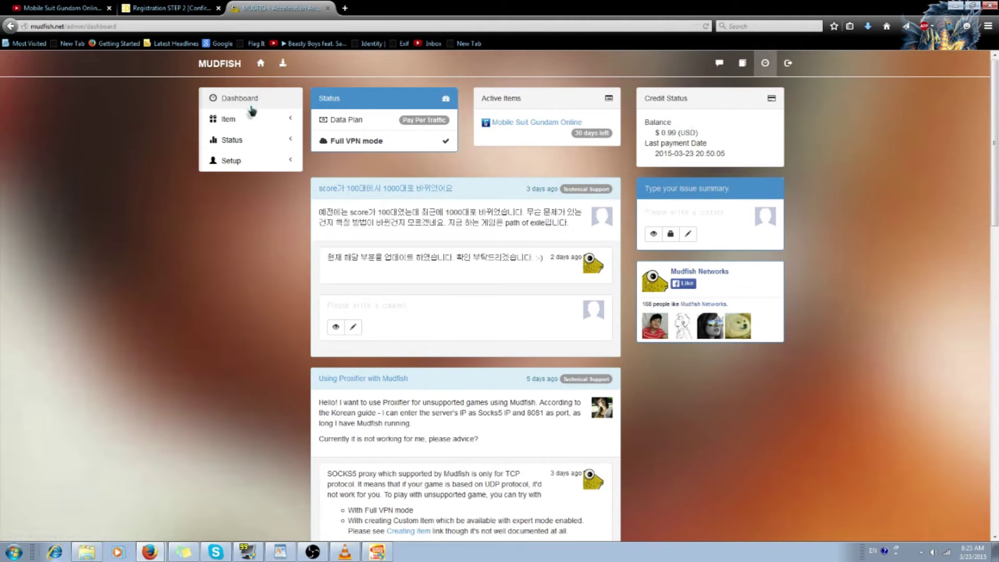
# Set the Full VPN node to JP Asia (Tokyo - GMO) in Mudfish Program settings and save.
pyautogui.click(228, 161)
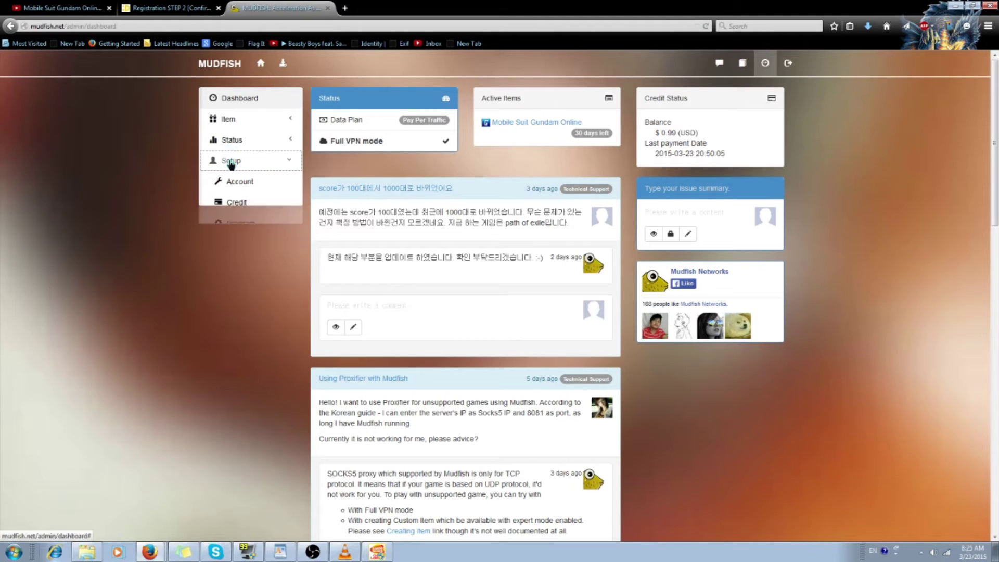
pyautogui.click(235, 224)
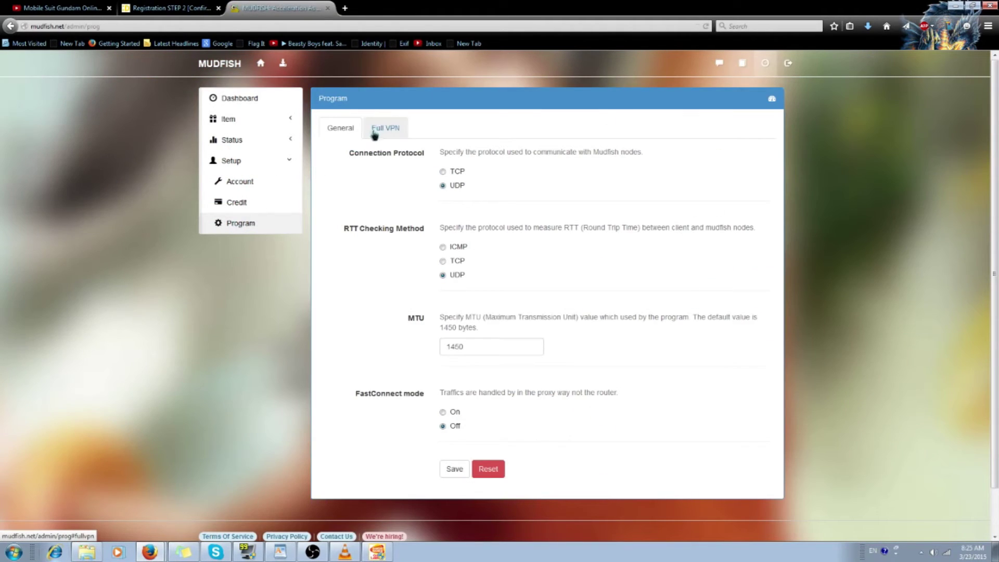
pyautogui.click(386, 131)
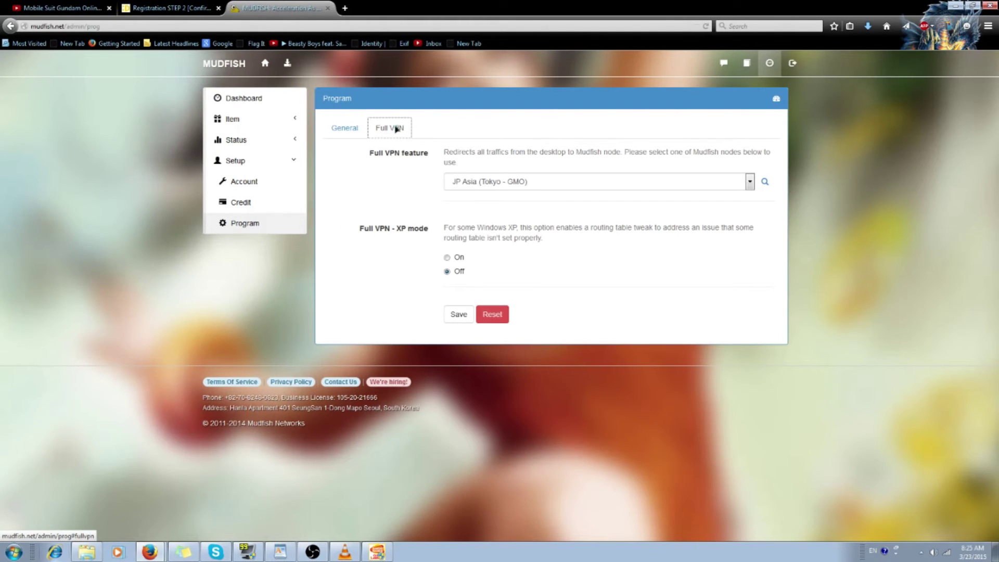
pyautogui.click(533, 182)
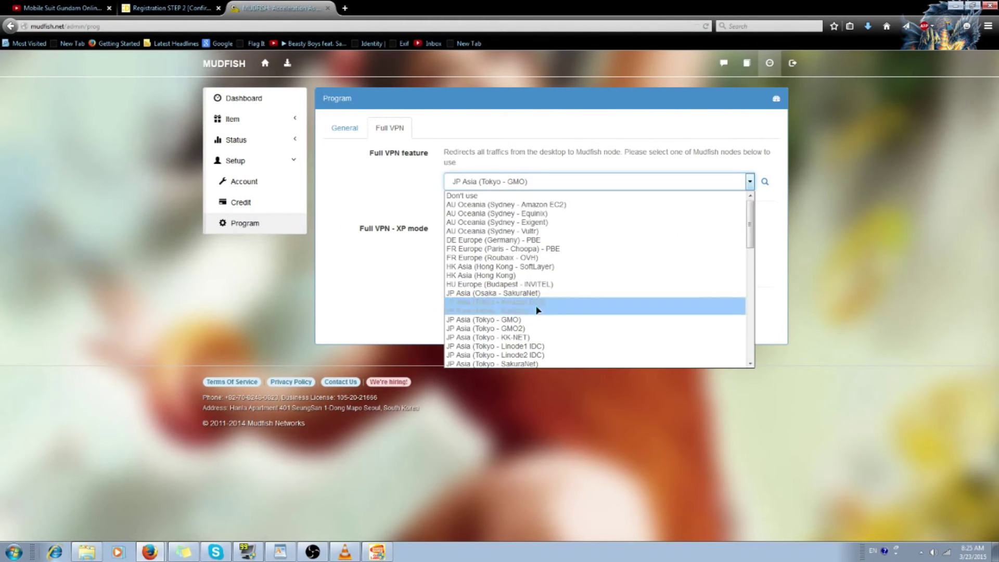
pyautogui.scroll(-1, 518, 322)
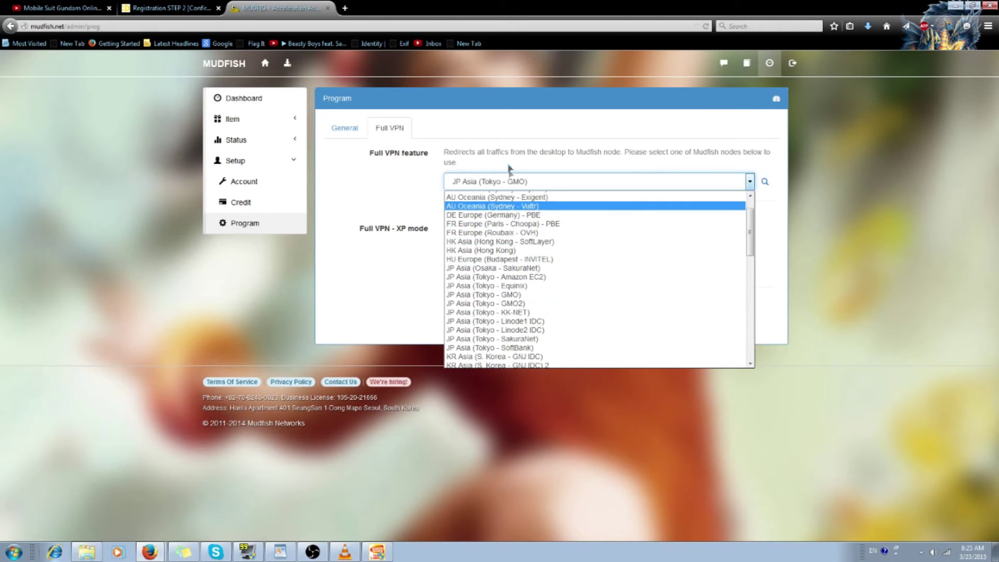
pyautogui.click(535, 166)
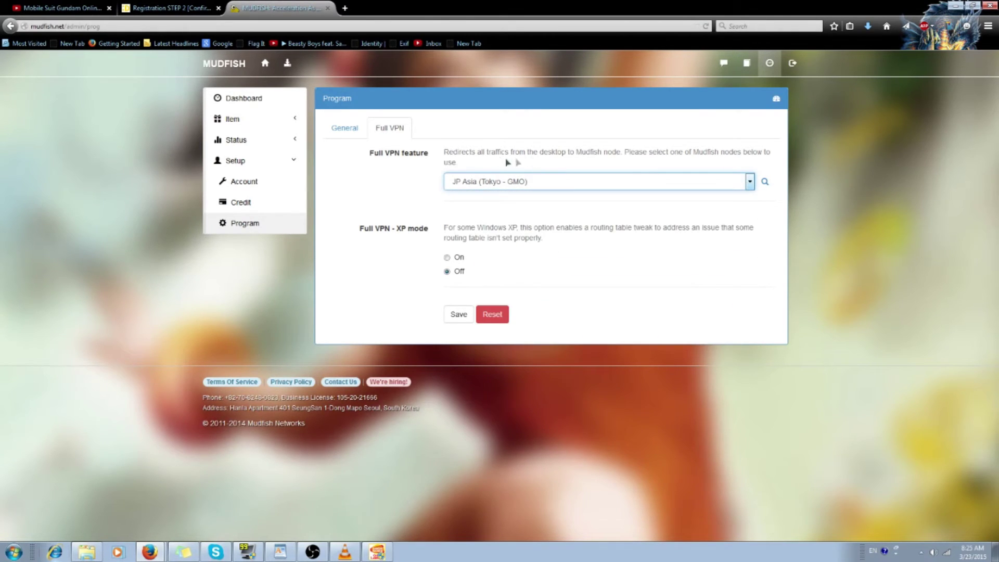
pyautogui.click(464, 318)
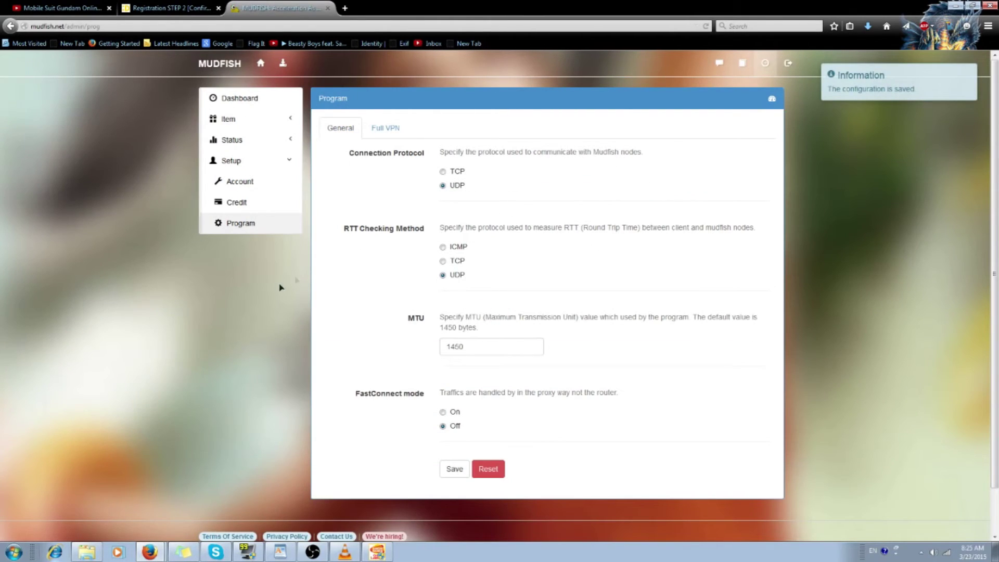
pyautogui.moveTo(941, 97)
# Relaunch Mudfish Launcher from the Start menu with administrator rights.
pyautogui.press('super')
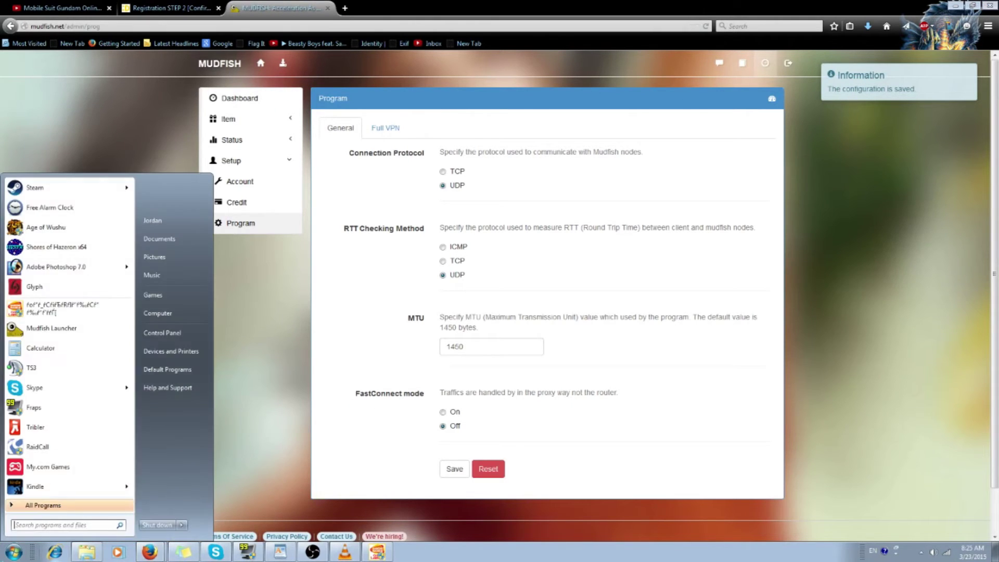
pyautogui.rightClick(49, 334)
pyautogui.click(80, 353)
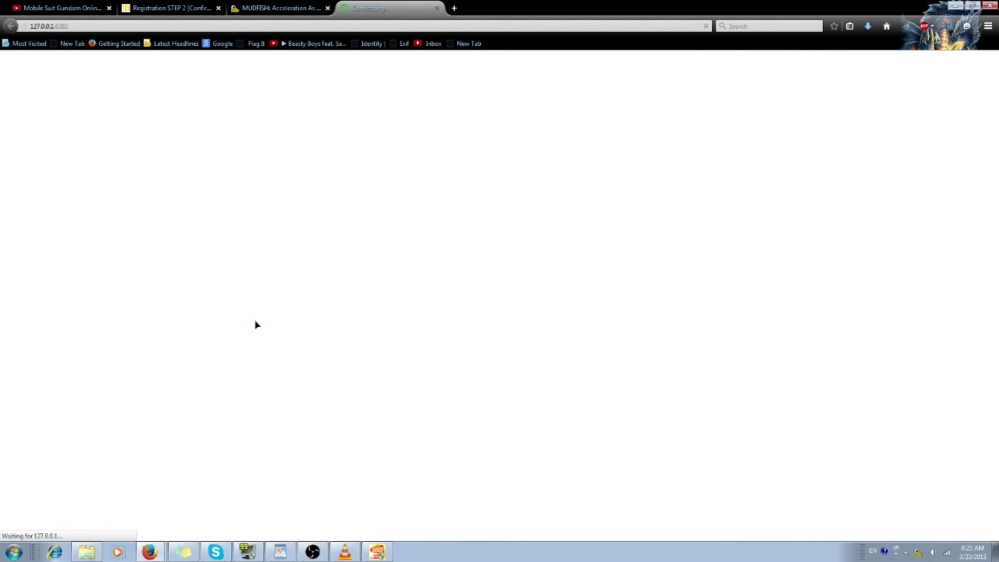
# Close the old Mudfish tab and review the dashboard showing 'OK. It's ready to go!'.
pyautogui.click(327, 9)
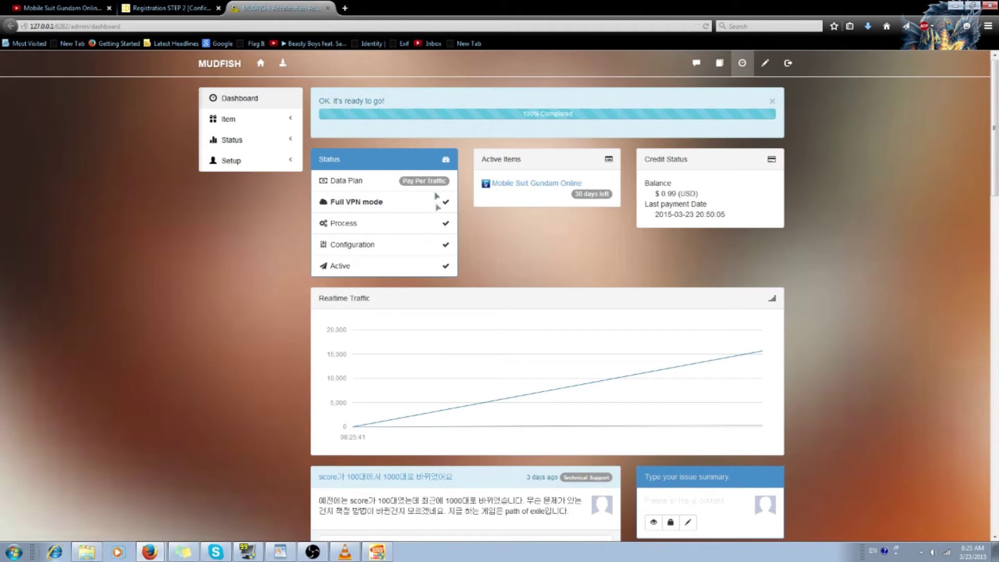
pyautogui.scroll(-3, 289, 292)
pyautogui.scroll(1, 327, 172)
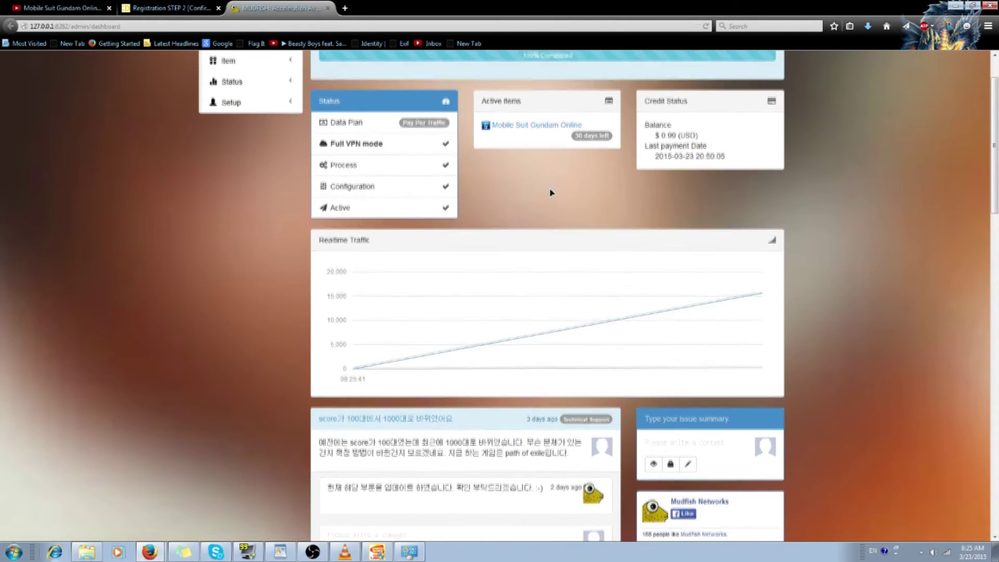
pyautogui.scroll(1, 573, 193)
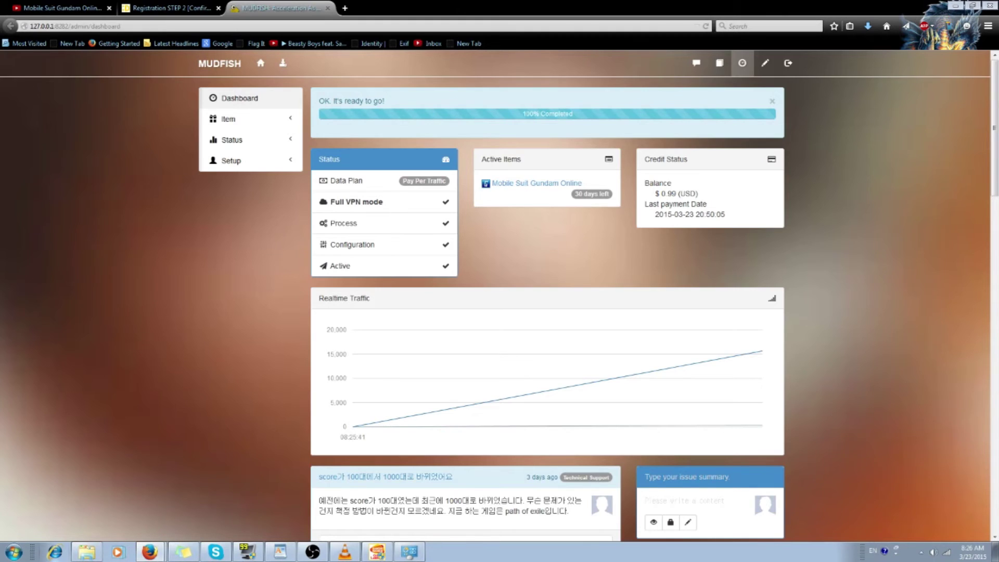
# Confirm on whatismyip.com that the IP is in Tokyo, then return to the Gundam Online launcher.
pyautogui.click(346, 7)
pyautogui.write('whatismyip.com/')
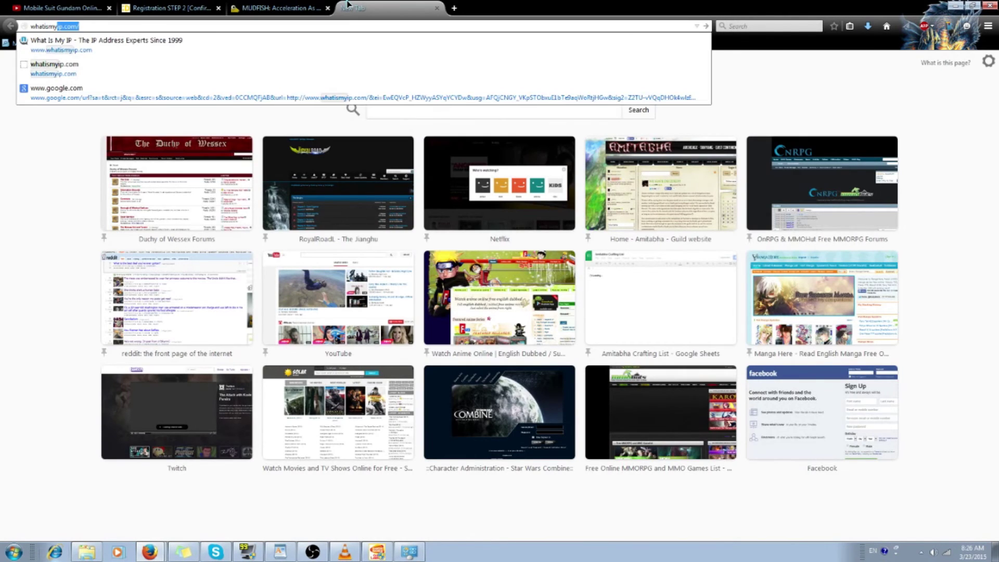
pyautogui.press('Return')
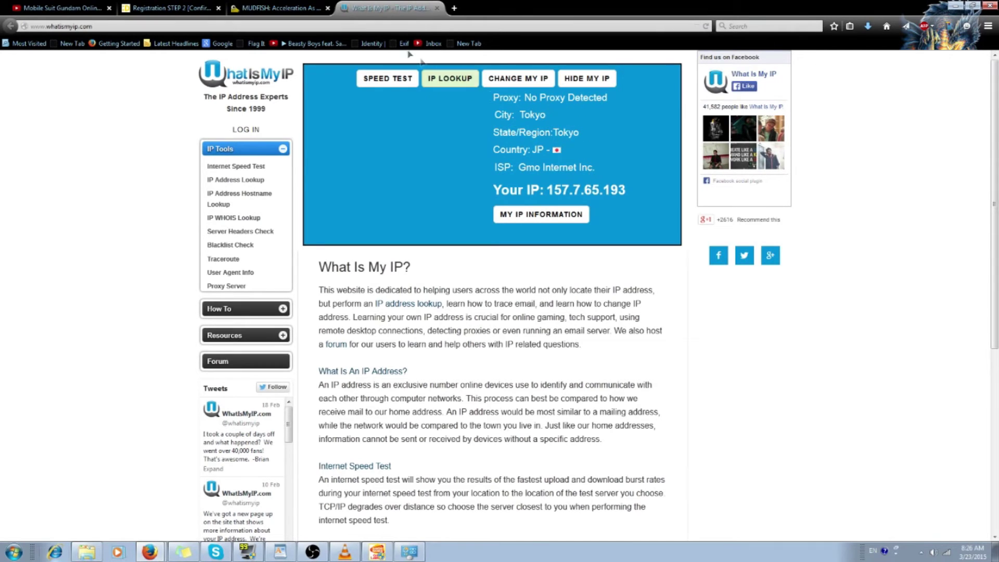
pyautogui.click(382, 554)
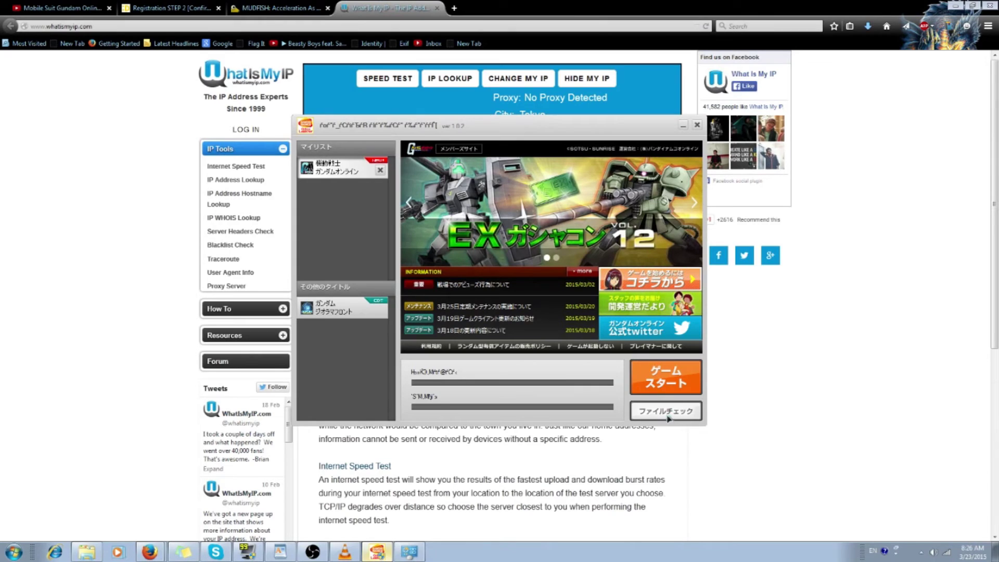
# Start Mobile Suit Gundam Online and drop its Volume Mixer slider to the bottom.
pyautogui.click(658, 381)
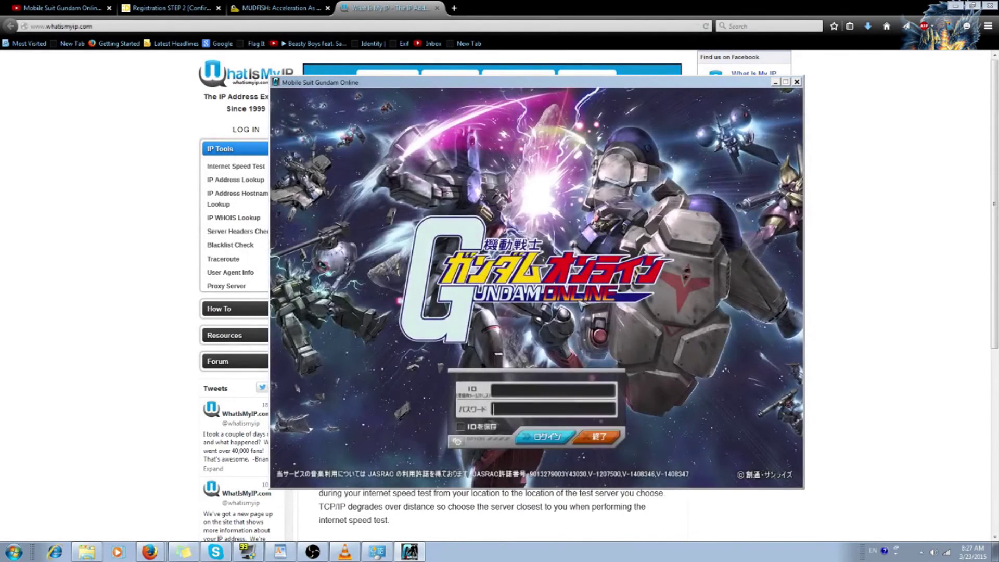
pyautogui.rightClick(930, 551)
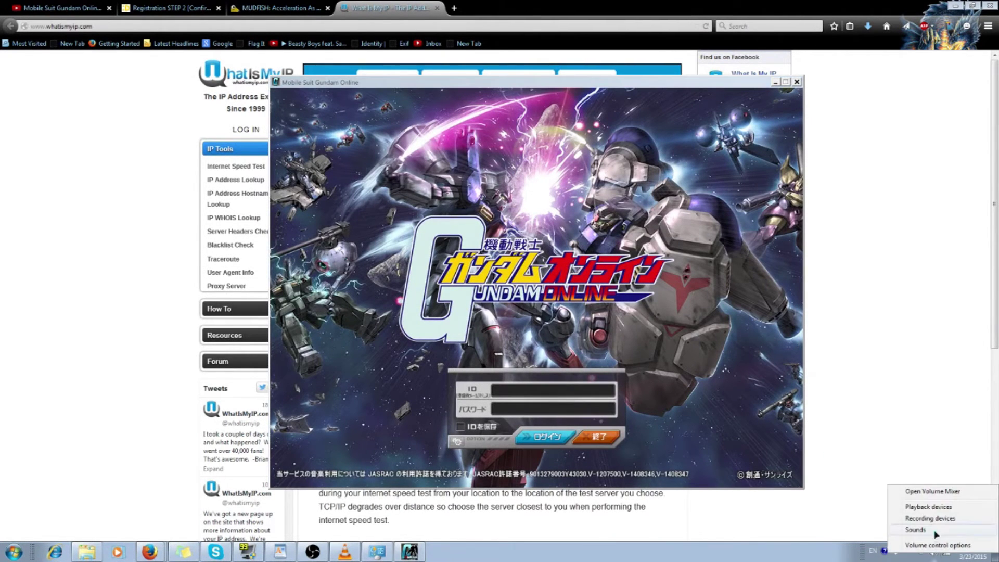
pyautogui.click(947, 494)
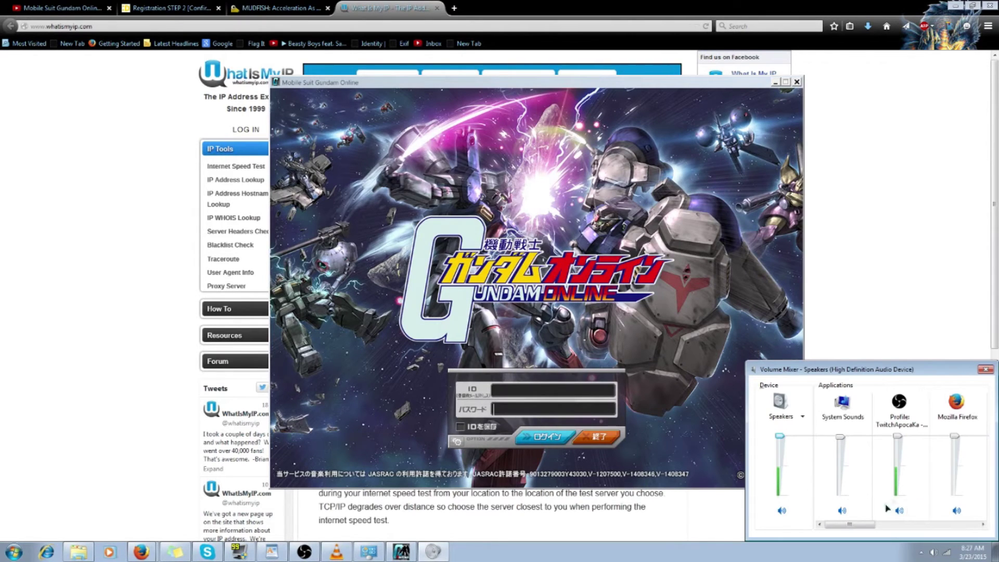
pyautogui.moveTo(872, 524); pyautogui.dragTo(976, 525)
pyautogui.moveTo(897, 437); pyautogui.dragTo(904, 492)
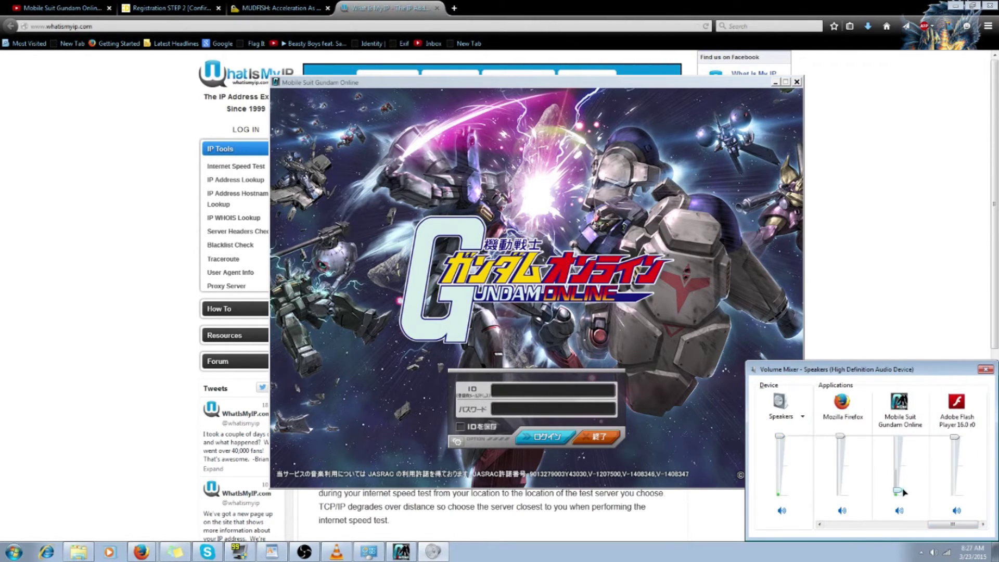
pyautogui.click(985, 370)
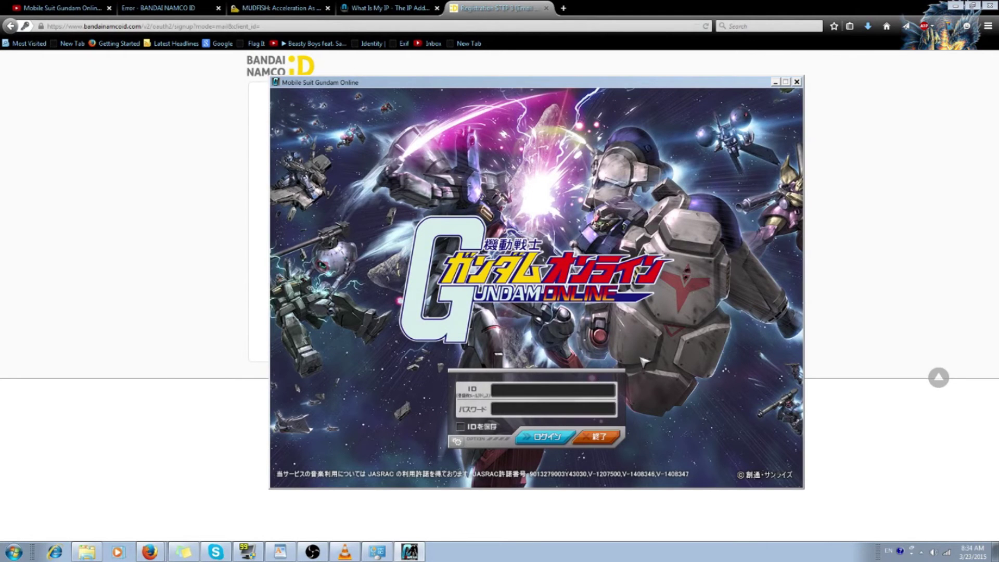
# Log in with the Bandai Namco ID and password, answering はい to service registration.
pyautogui.click(558, 396)
pyautogui.hotkey('ctrl', 'v')
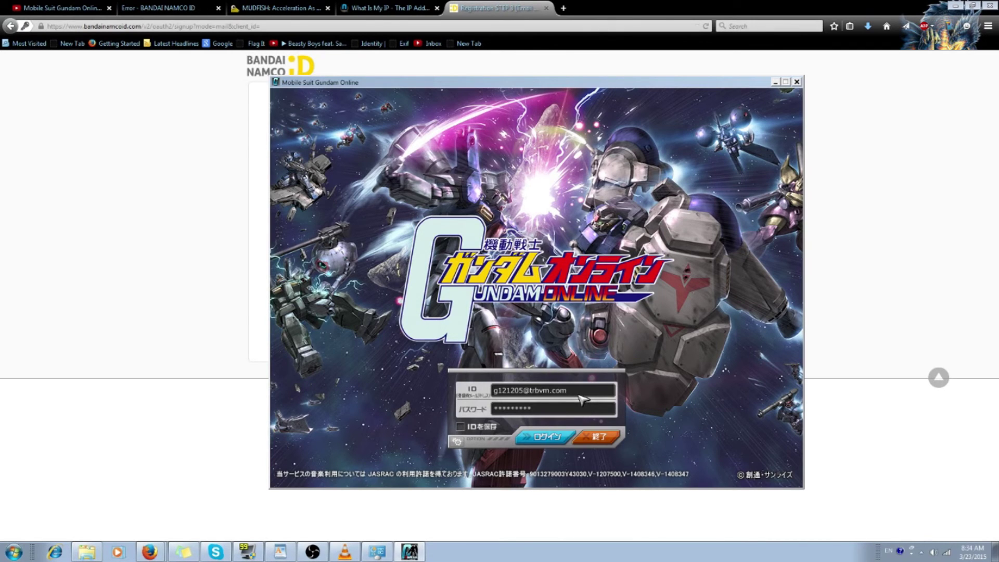
pyautogui.press('Return')
pyautogui.click(496, 283)
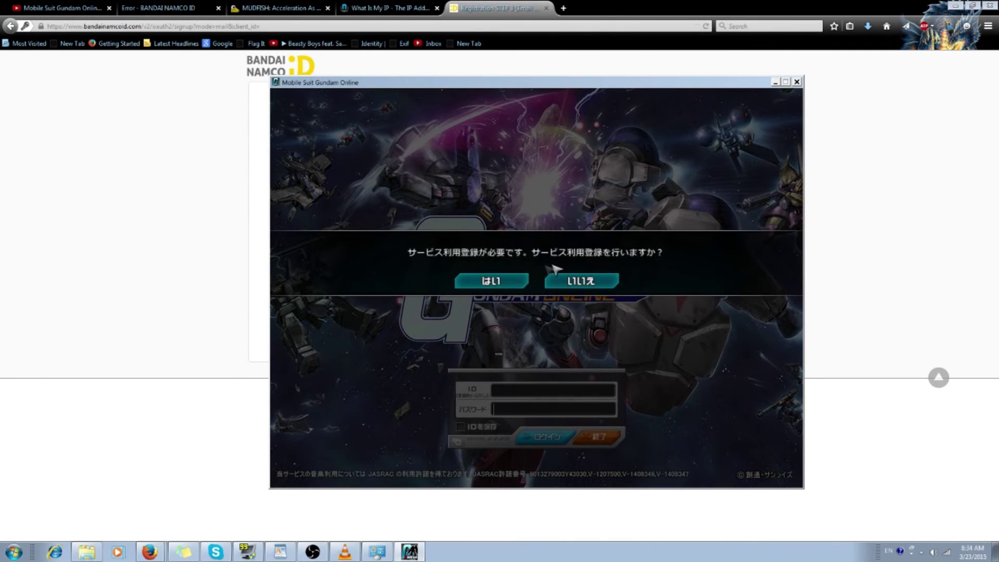
pyautogui.click(497, 282)
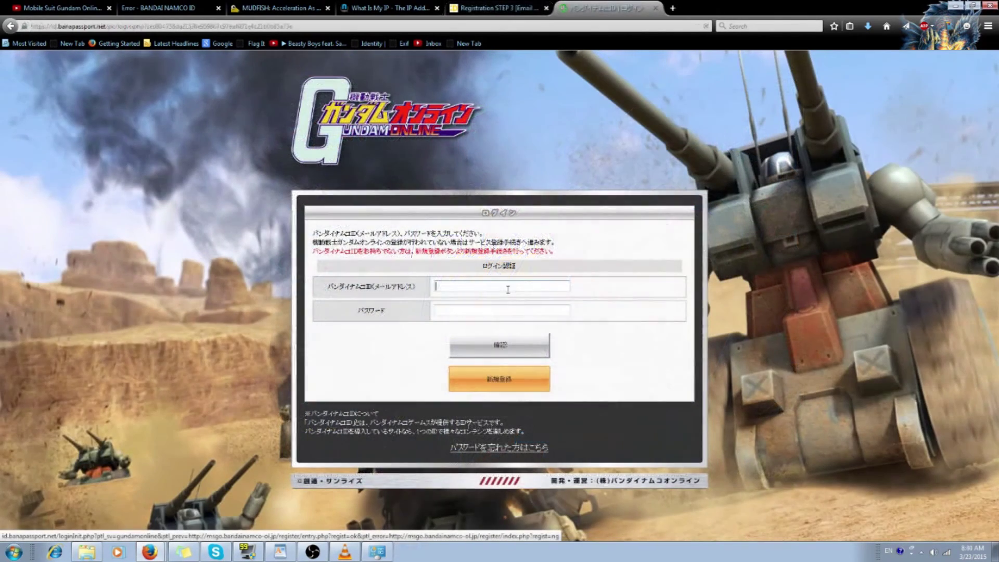
# Sign in on the Gundam Online site using the saved account e-mail and password.
pyautogui.press('Down')
pyautogui.press('Down')
pyautogui.press('Tab')
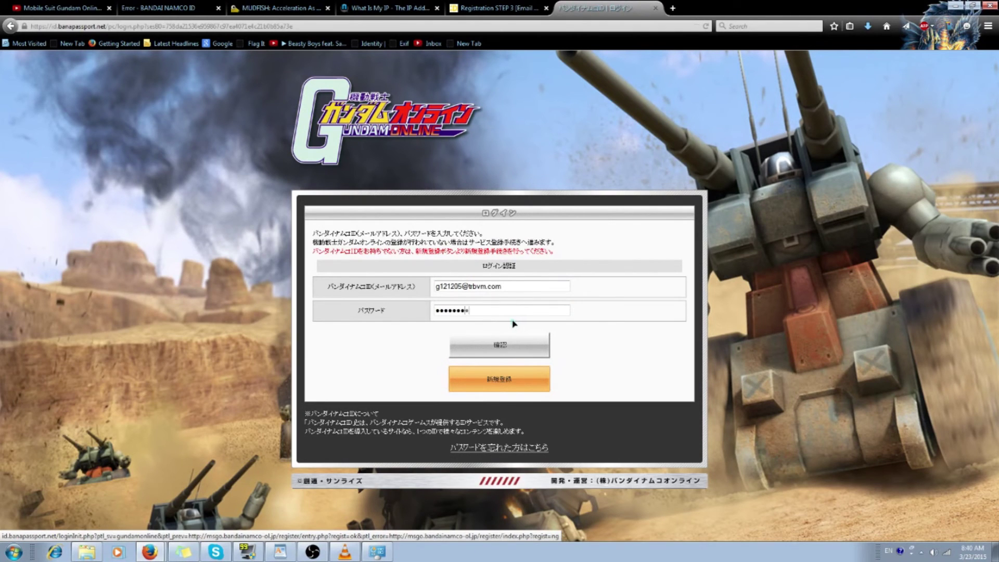
pyautogui.press('Return')
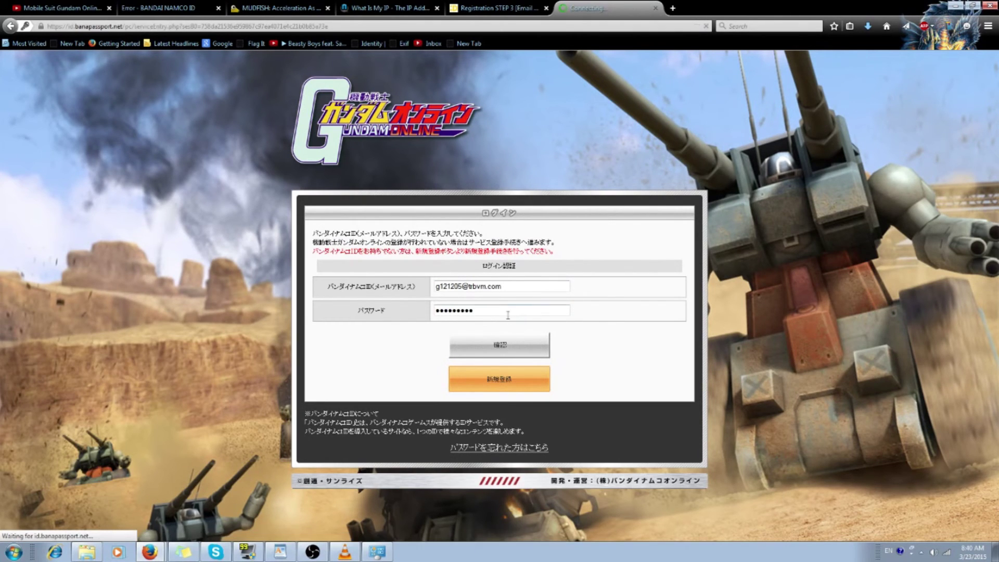
# Accept the terms with 同意をする and dismiss the service registration confirmation notice.
pyautogui.scroll(-5, 517, 372)
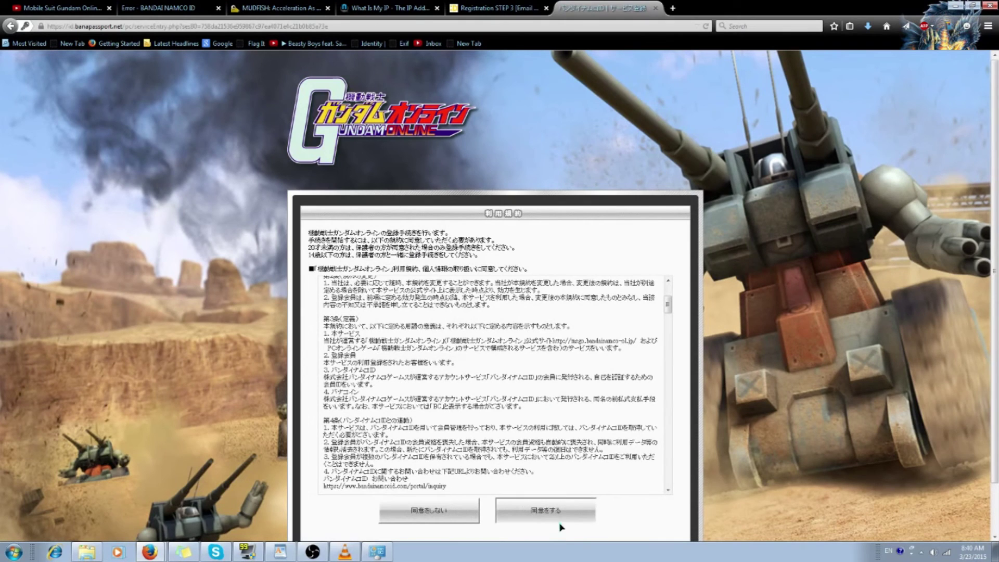
pyautogui.click(565, 512)
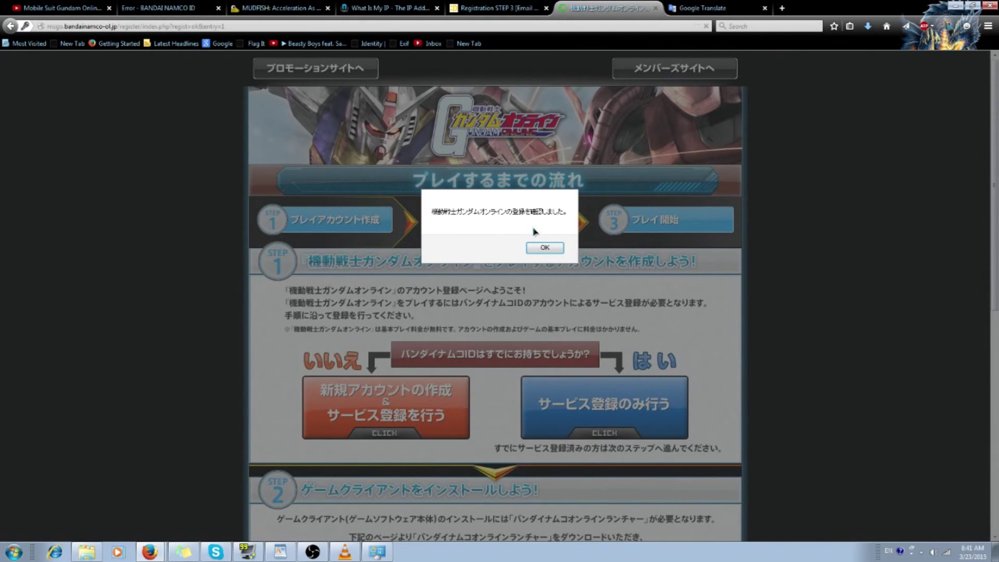
pyautogui.moveTo(443, 212); pyautogui.dragTo(555, 210)
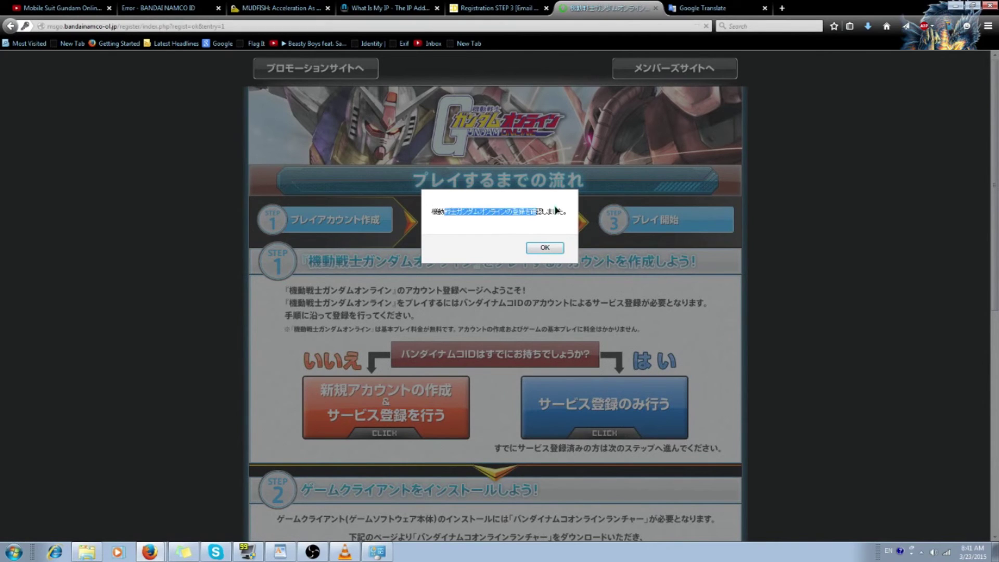
pyautogui.click(536, 247)
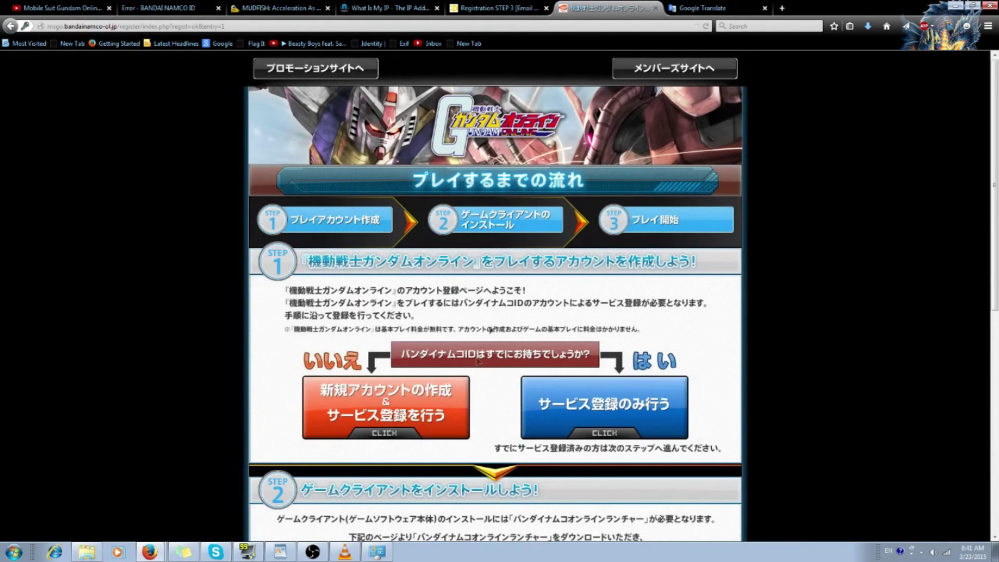
pyautogui.click(14, 552)
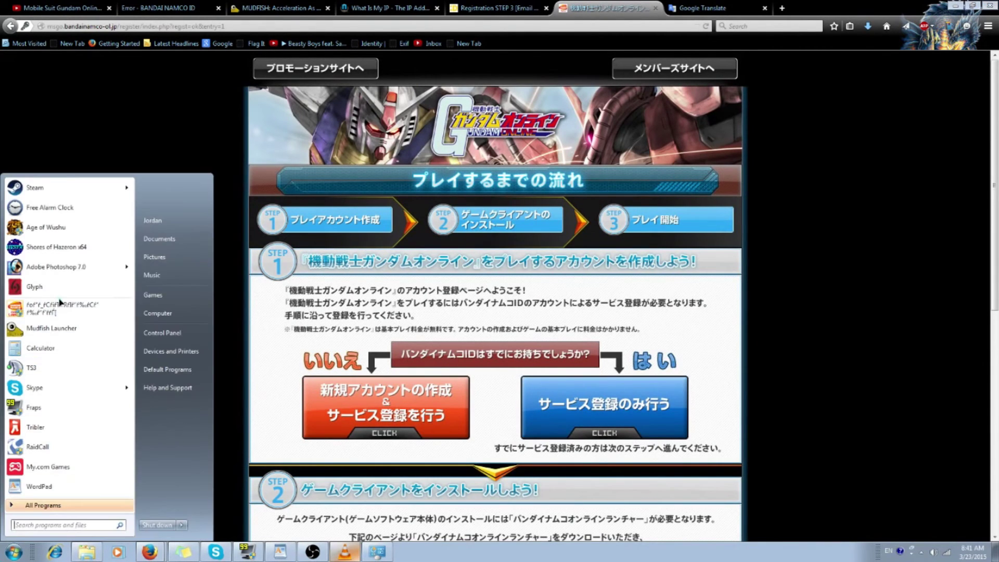